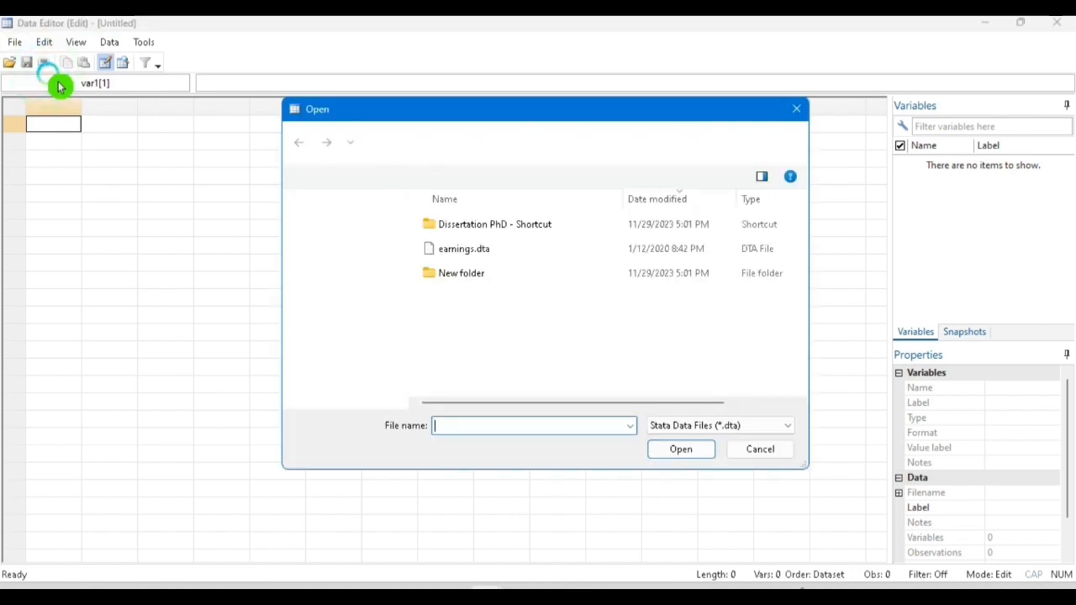
Open the dataset earnings.dta and switch from the Data Editor to the main Stata window
{"action": "left_click", "coordinate": [463, 250]}
{"action": "double_click", "coordinate": [472, 257]}
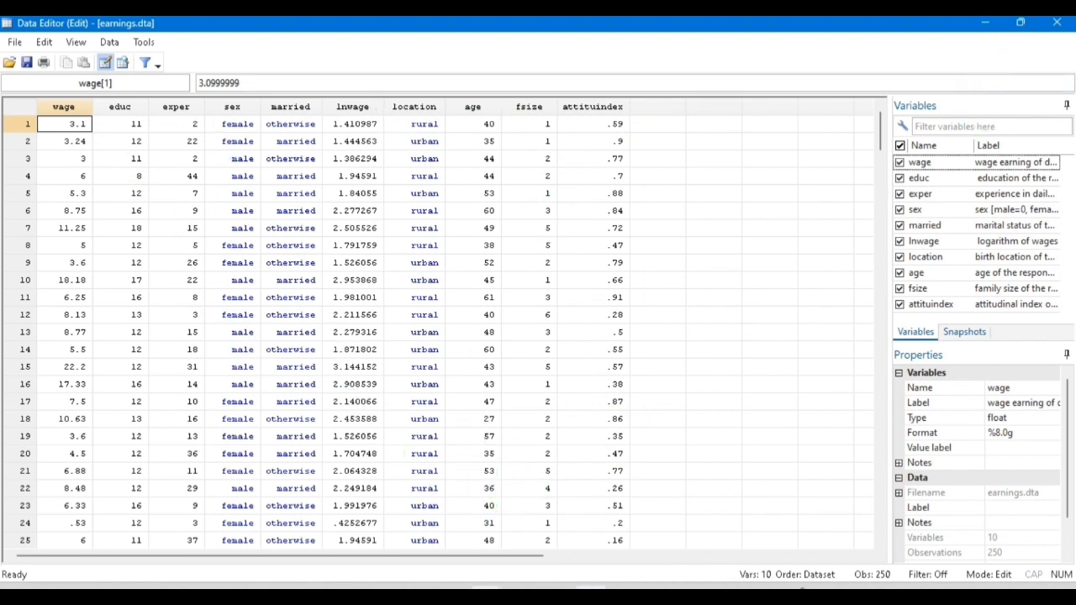
{"action": "left_click", "coordinate": [417, 550]}
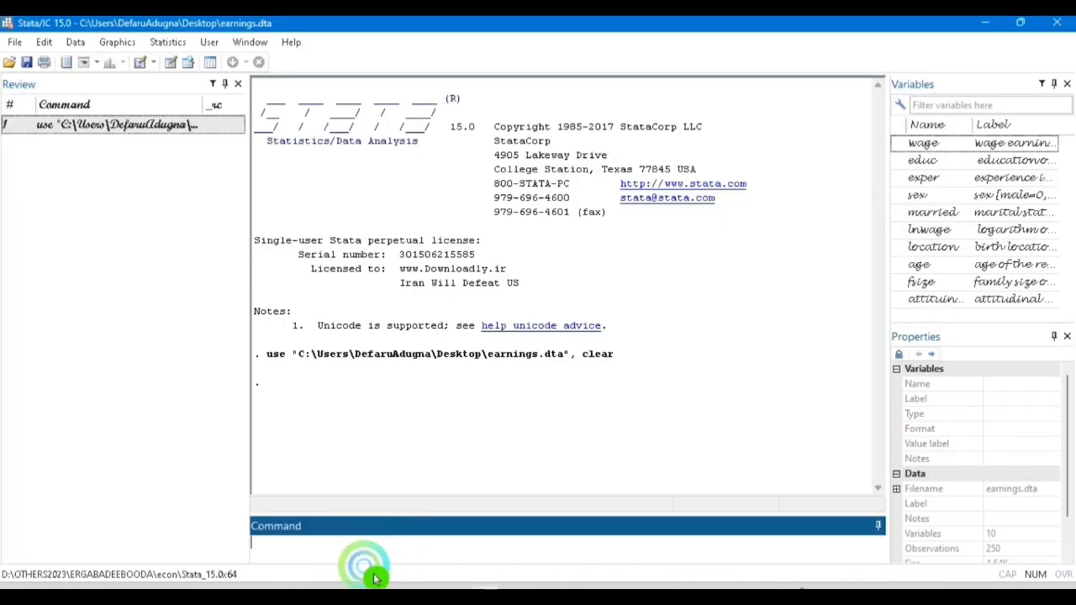
Enter the comment "* information about your data" and describe the dataset's variables with des
{"action": "left_click", "coordinate": [324, 561]}
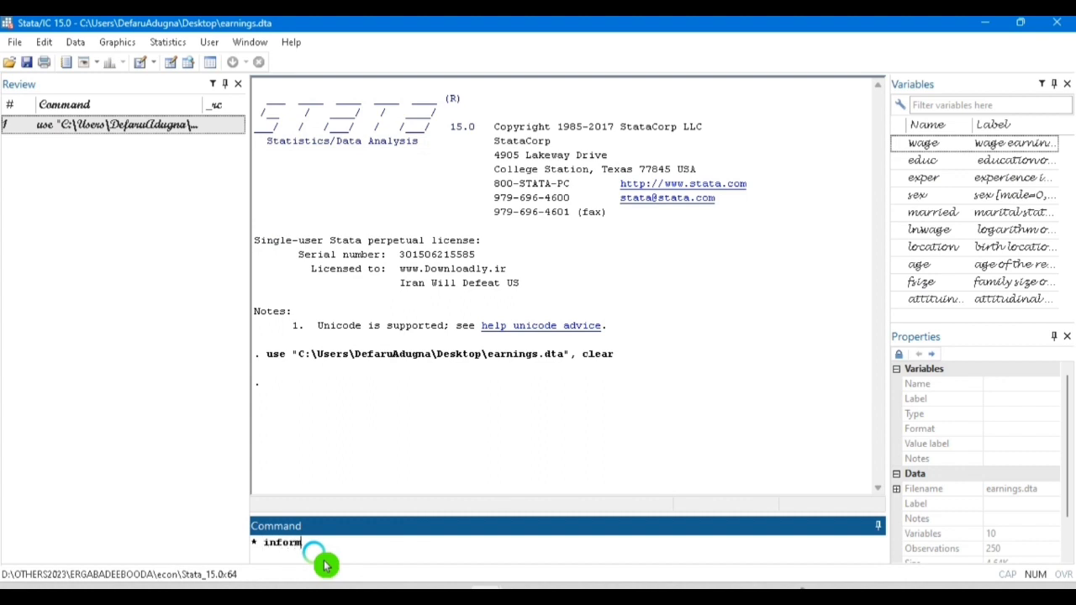
{"action": "type", "text": "* information about your data"}
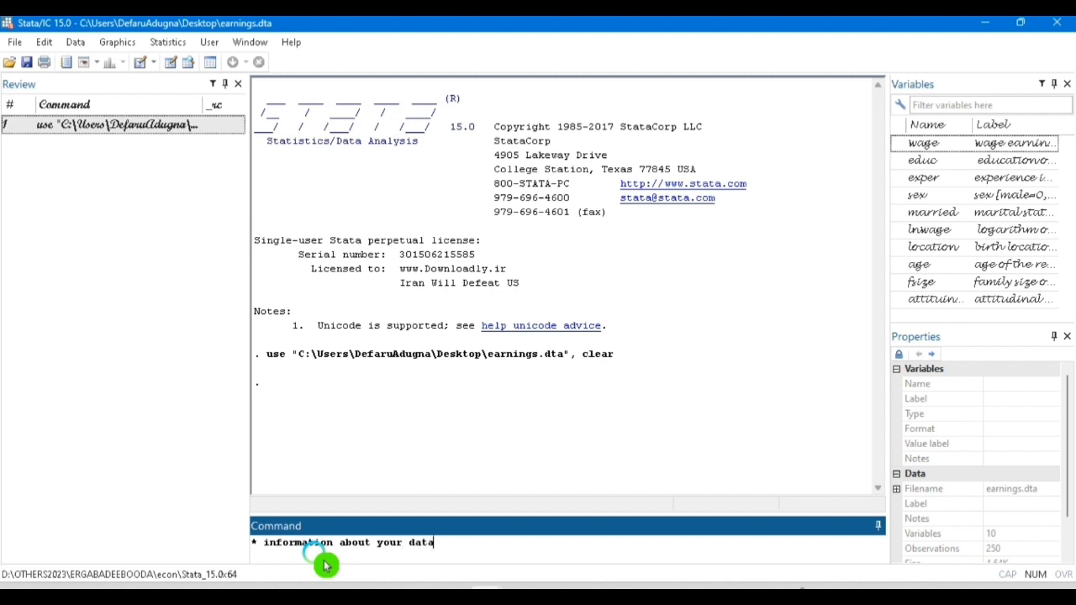
{"action": "key", "text": "Return"}
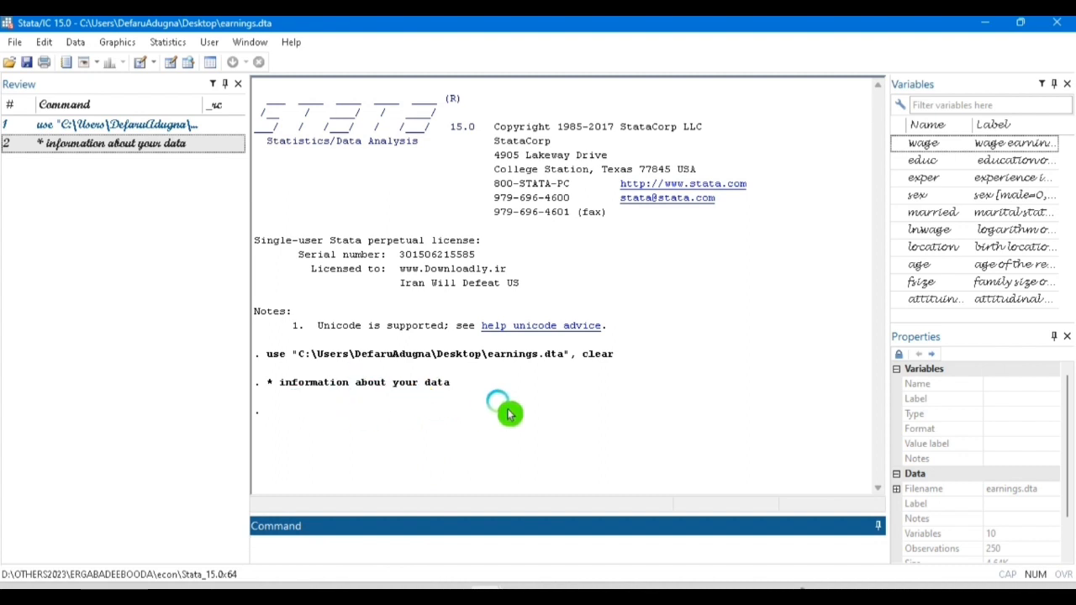
{"action": "left_click", "coordinate": [286, 572]}
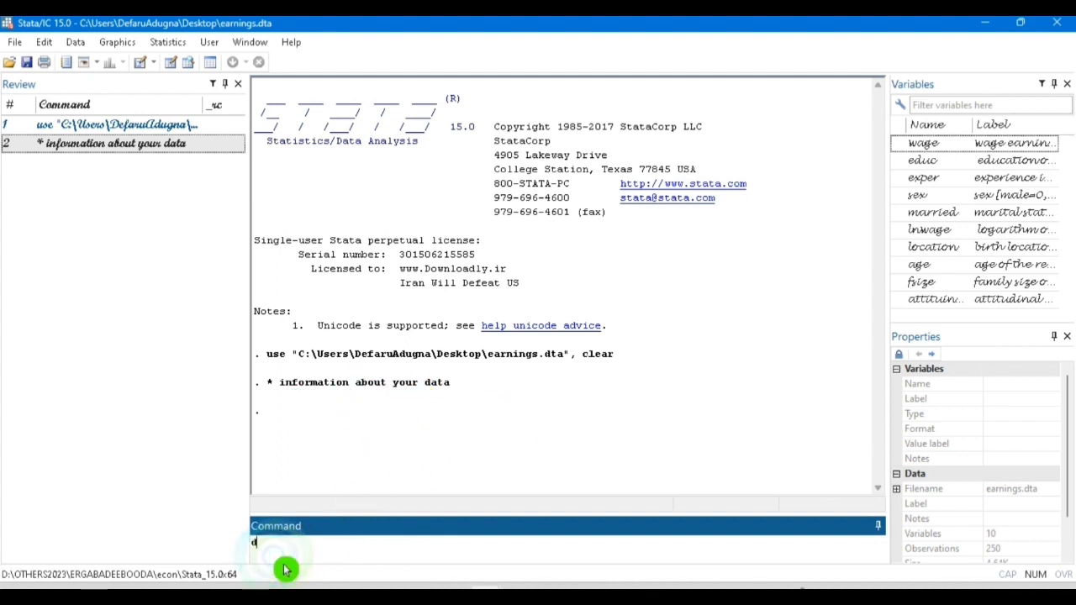
{"action": "type", "text": "des"}
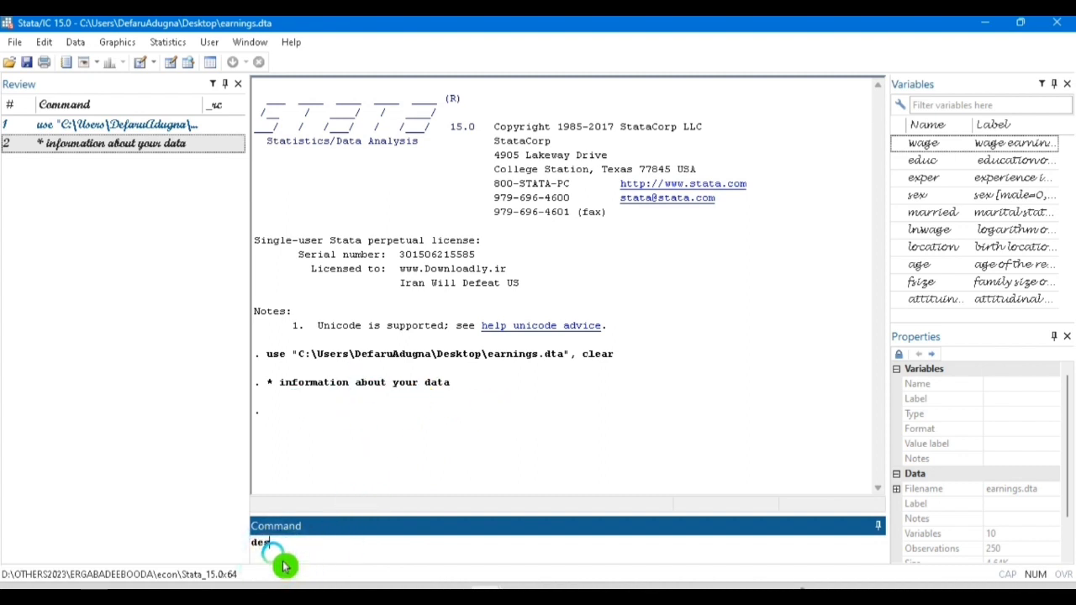
{"action": "key", "text": "Return"}
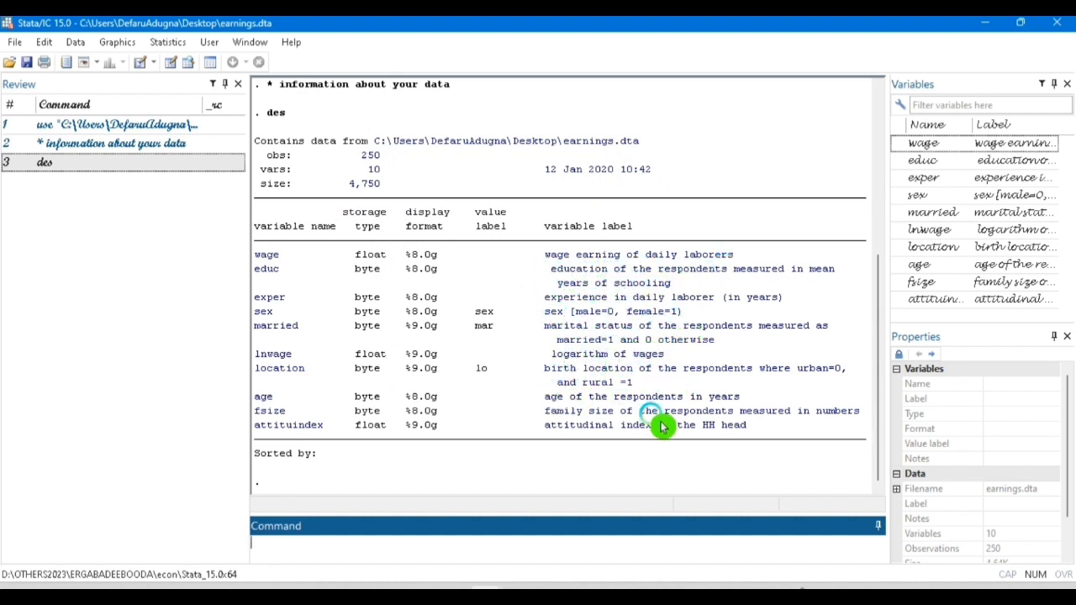
Produce summary statistics for all variables with sum, plus a compact codebook with codebook, compact
{"action": "left_click", "coordinate": [270, 555]}
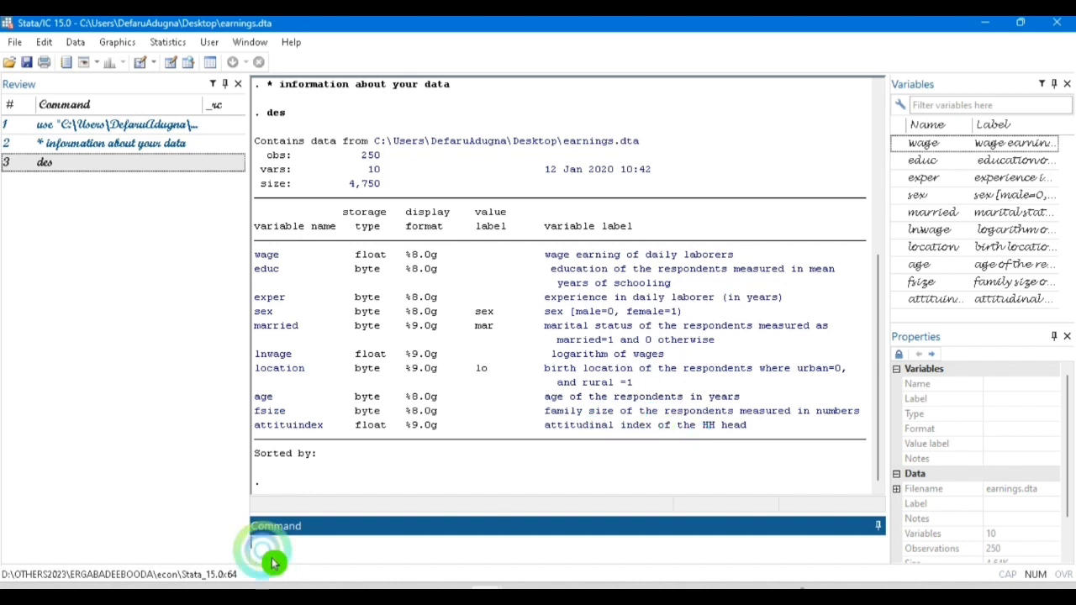
{"action": "type", "text": "sum"}
{"action": "key", "text": "Return"}
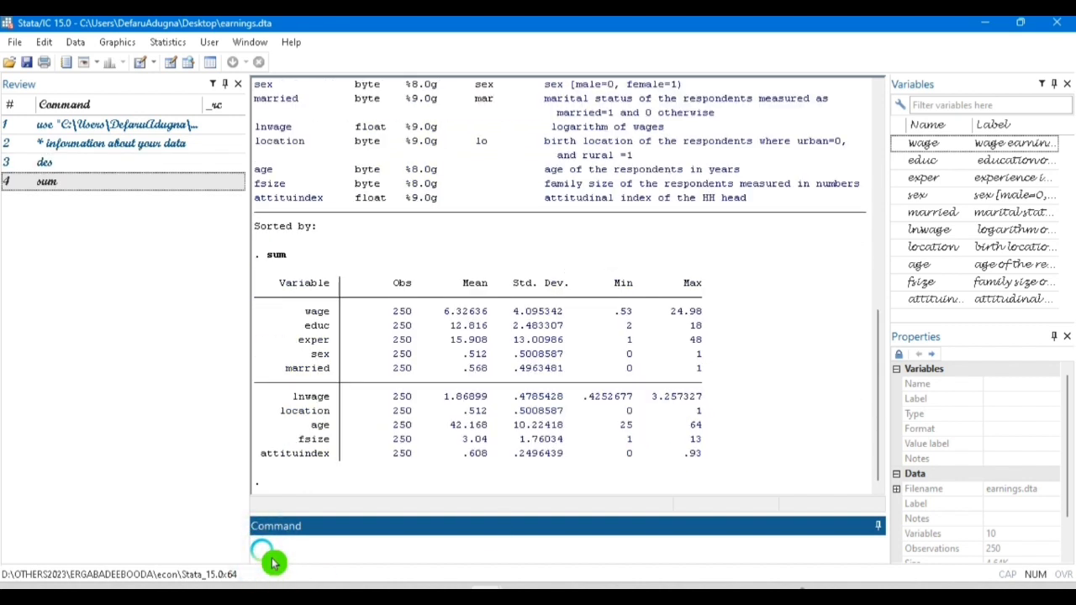
{"action": "left_click", "coordinate": [278, 256]}
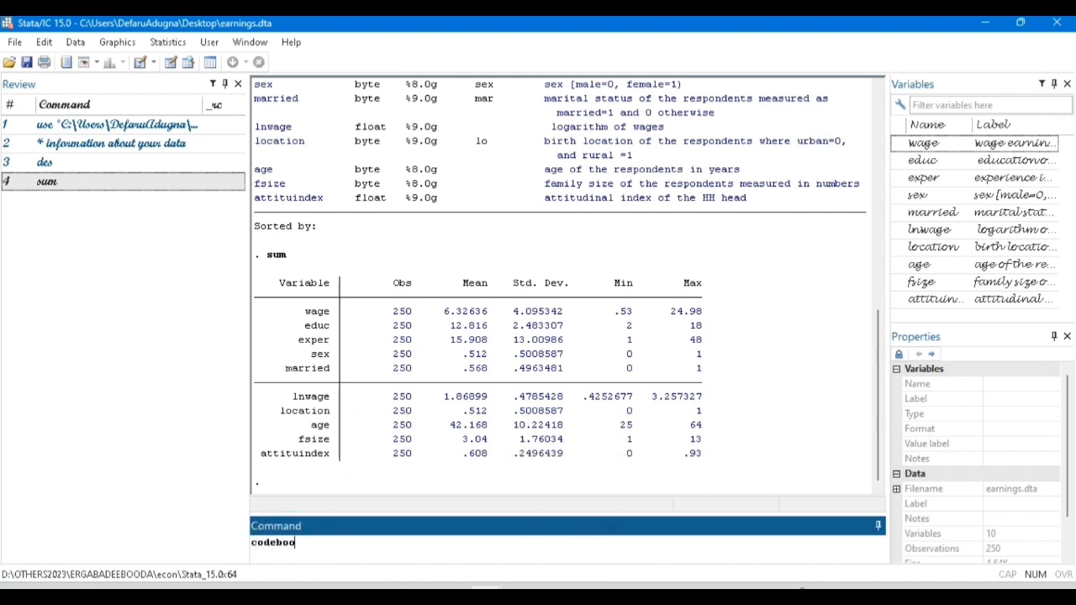
{"action": "type", "text": "compact"}
{"action": "key", "text": "Return"}
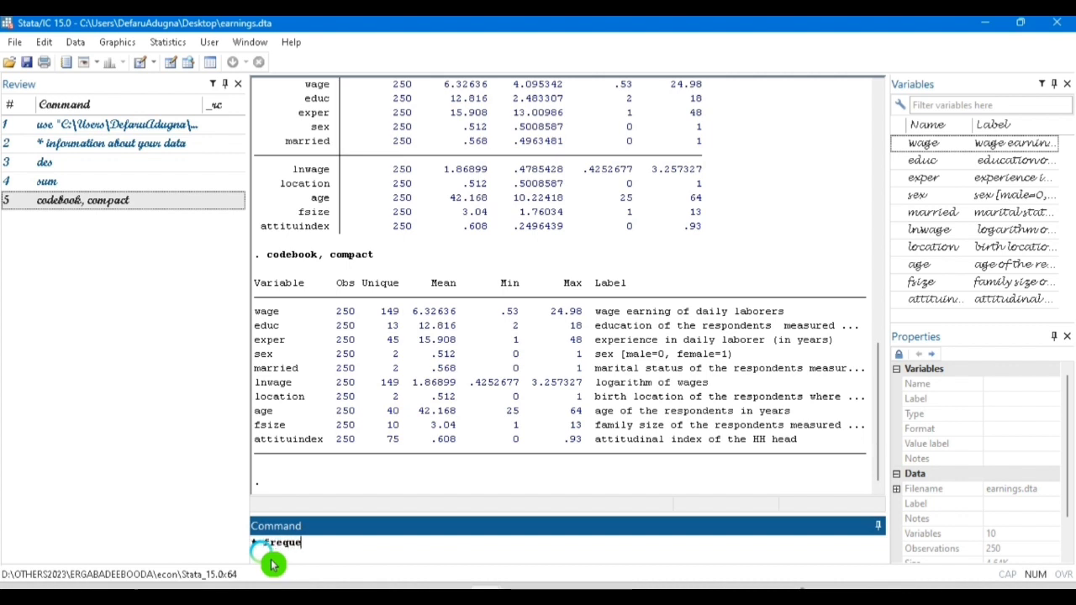
Enter the comment "* frequency distribution by table" and tabulate the sex variable with tab sex
{"action": "type", "text": "y distribution by table"}
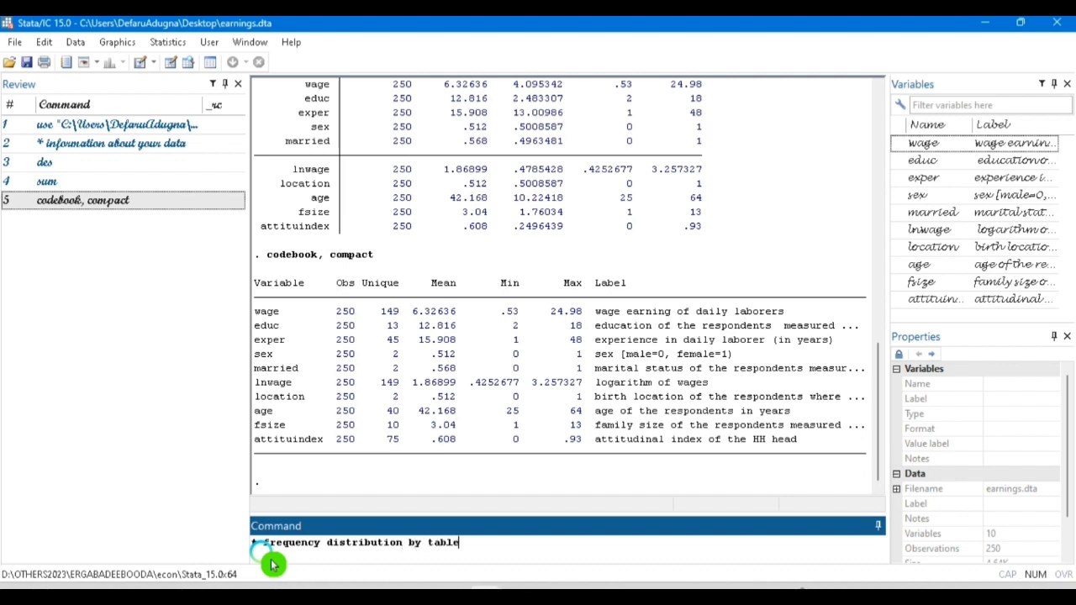
{"action": "key", "text": "Return"}
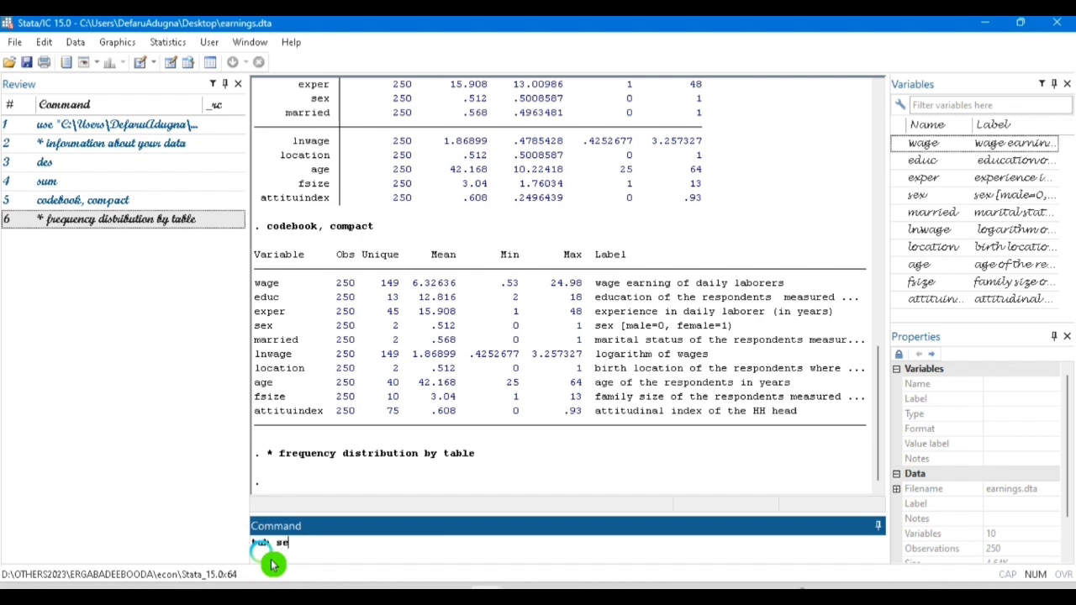
{"action": "key", "text": "Return"}
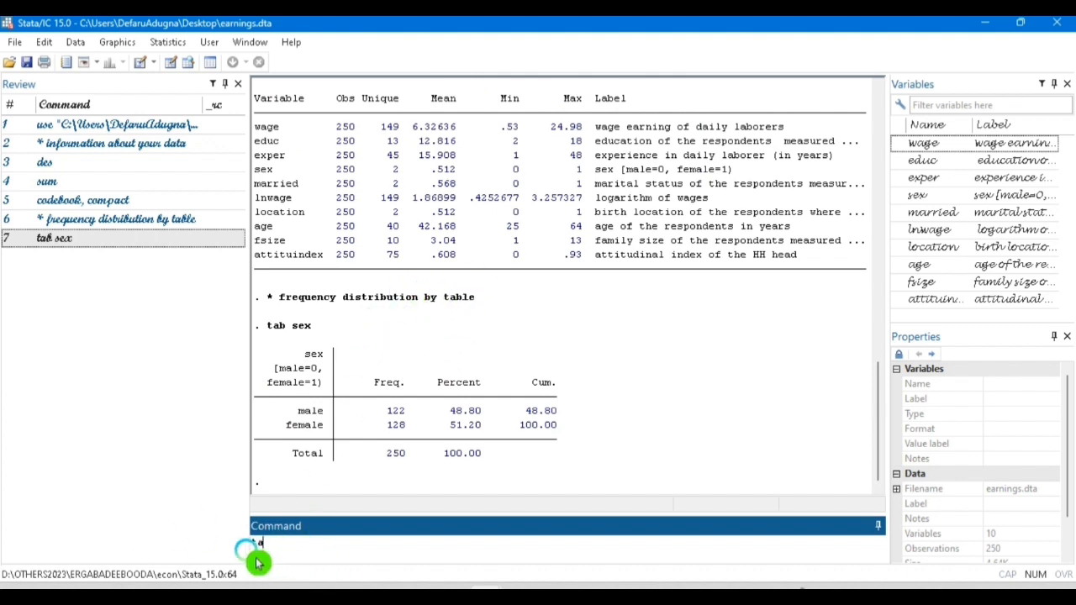
Create a frequency table of family size with the command tab fsize
{"action": "type", "text": "tab"}
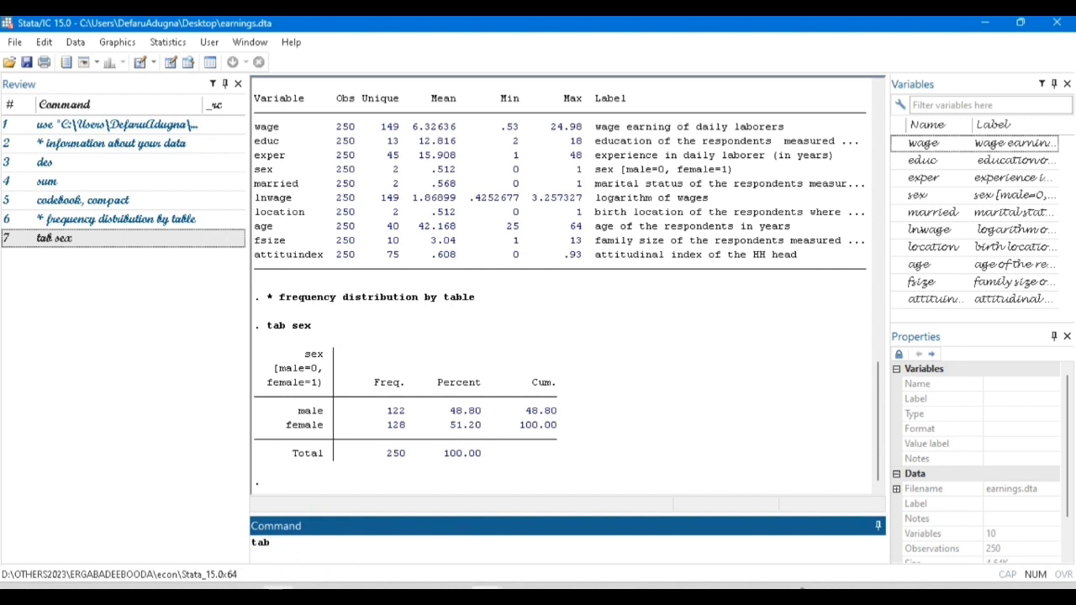
{"action": "double_click", "coordinate": [906, 284]}
{"action": "left_click", "coordinate": [331, 547]}
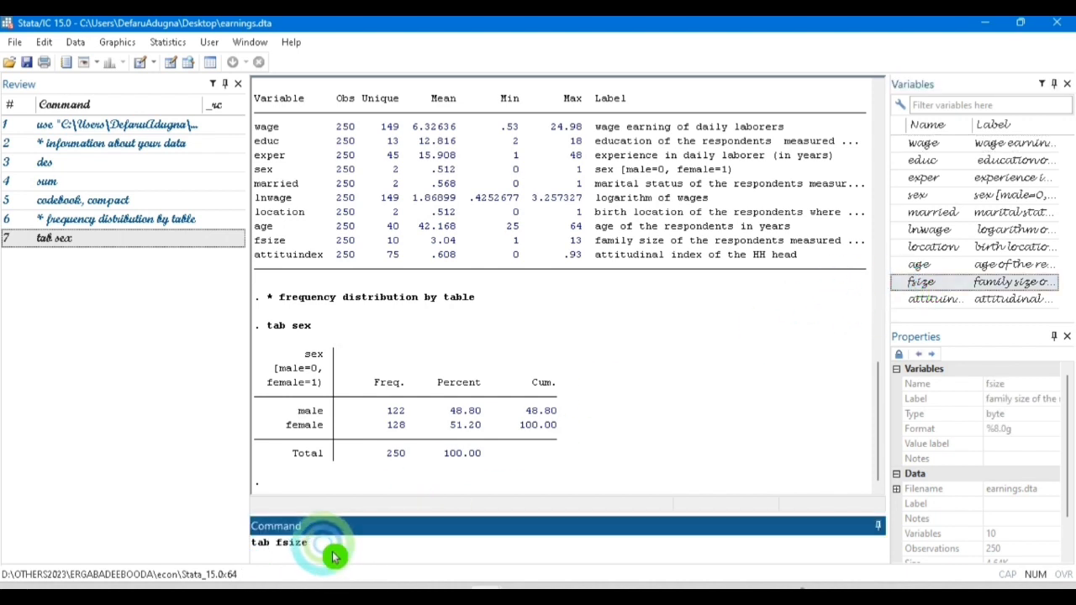
{"action": "key", "text": "Return"}
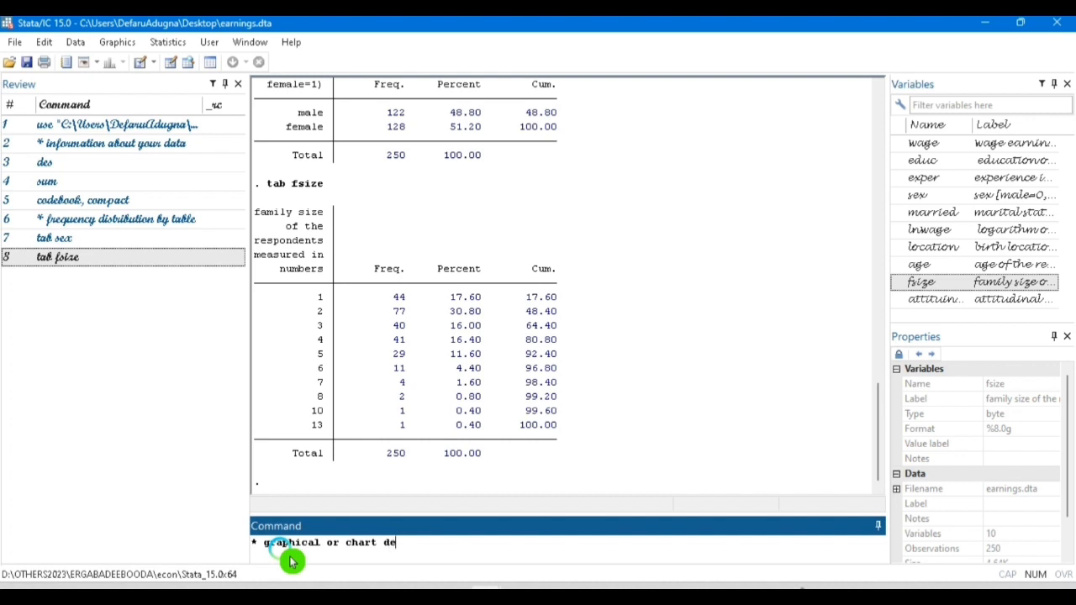
Reword the unfinished comment to "* by graphs or chart describtion" and submit it
{"action": "left_click", "coordinate": [273, 548]}
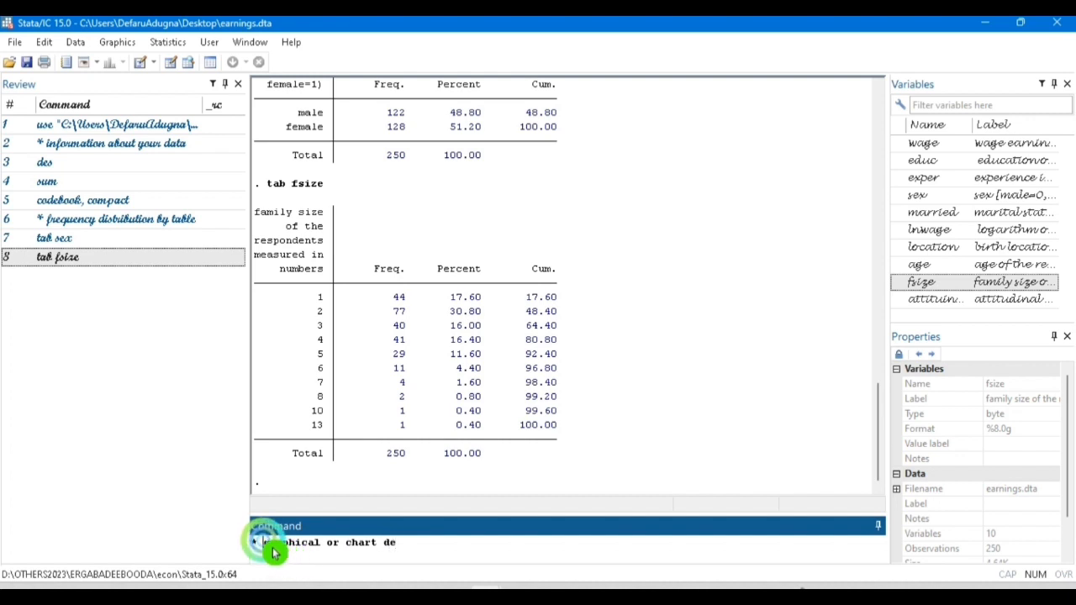
{"action": "type", "text": "by"}
{"action": "left_click", "coordinate": [351, 548]}
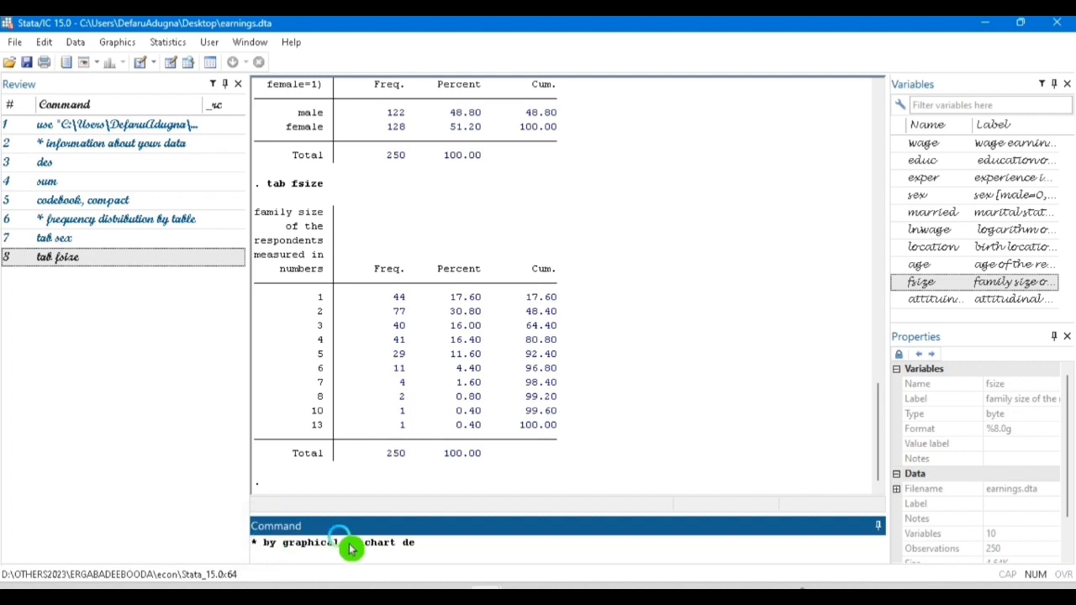
{"action": "left_click", "coordinate": [347, 546]}
{"action": "key", "text": "BackSpace"}
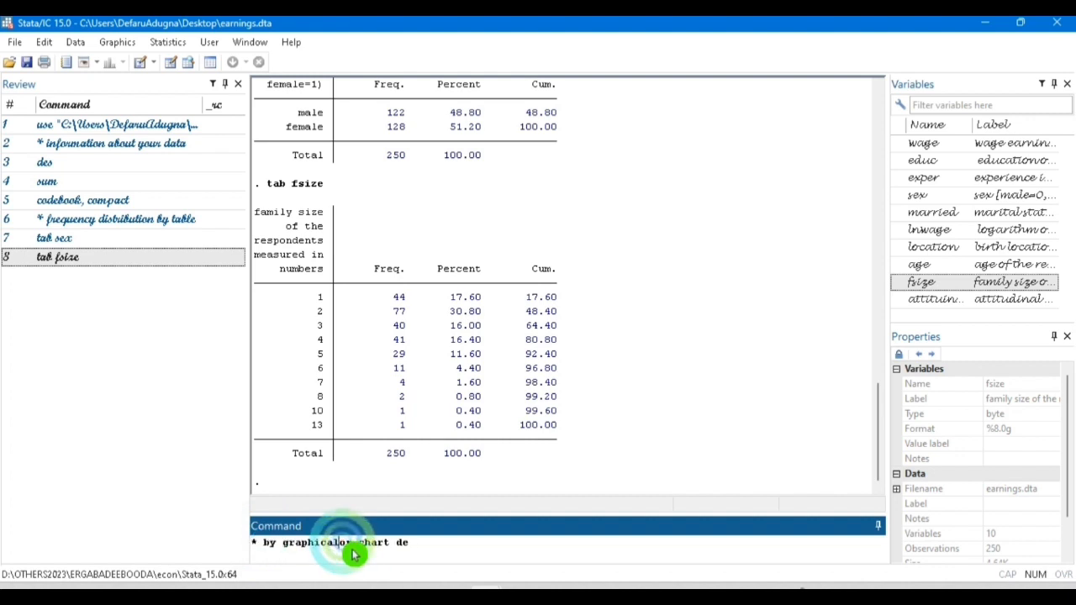
{"action": "key", "text": "BackSpace"}
{"action": "key", "text": "BackSpace"}
{"action": "key", "text": "BackSpace"}
{"action": "key", "text": "BackSpace"}
{"action": "type", "text": "s"}
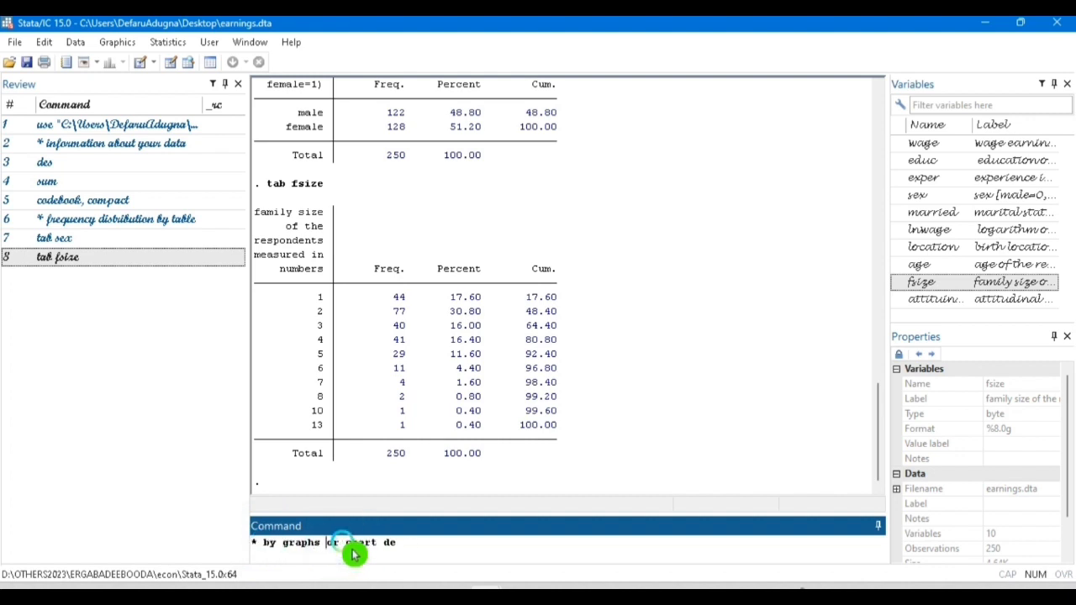
{"action": "left_click", "coordinate": [414, 553]}
{"action": "type", "text": "scription"}
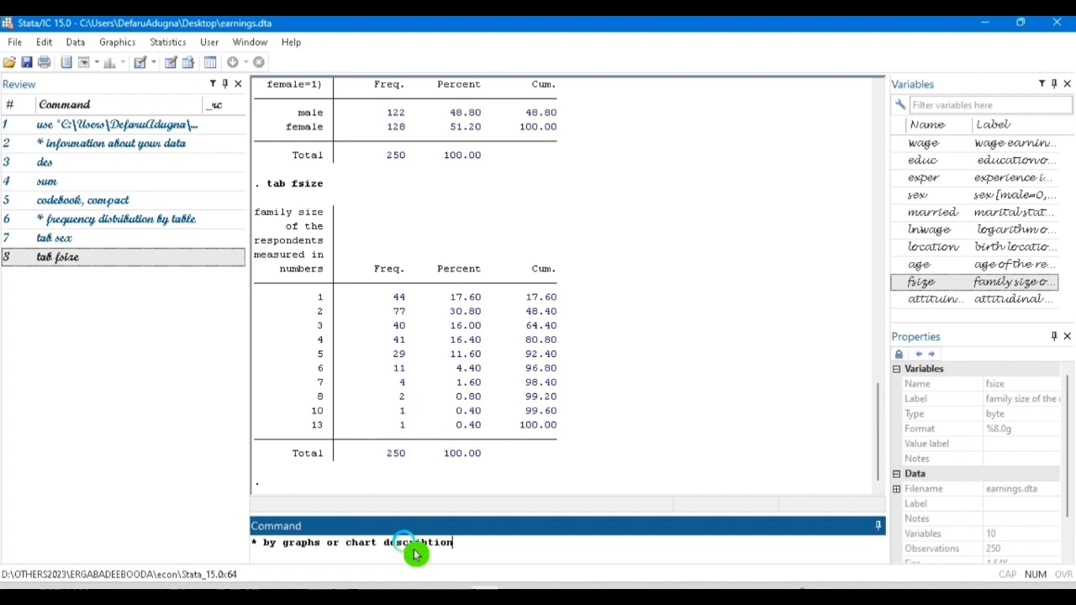
{"action": "key", "text": "Return"}
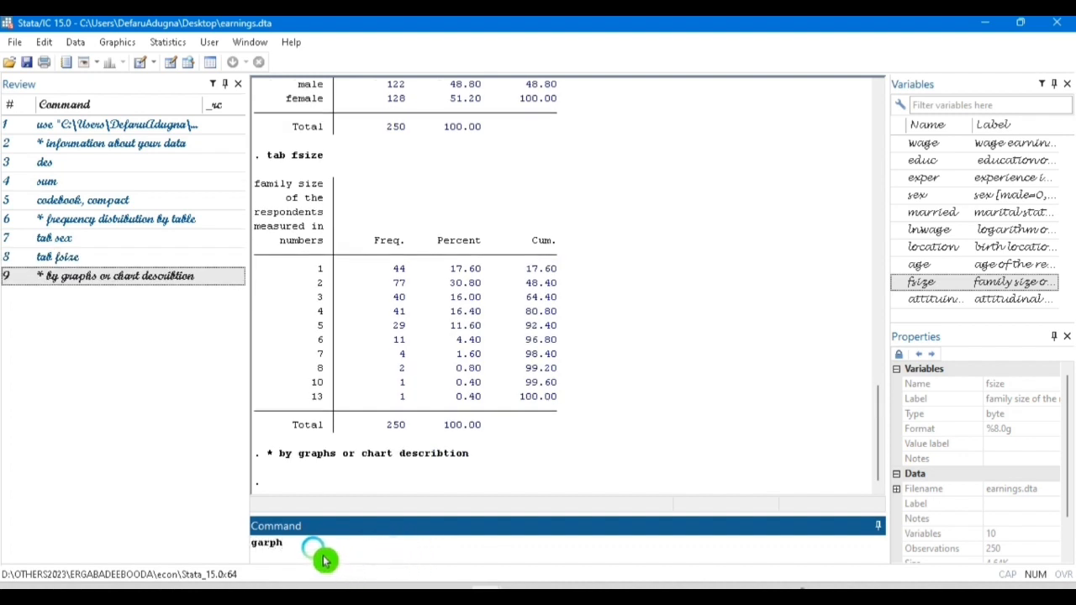
Try to graph the wage variable with the command garph wage
{"action": "type", "text": "garph"}
{"action": "double_click", "coordinate": [907, 145]}
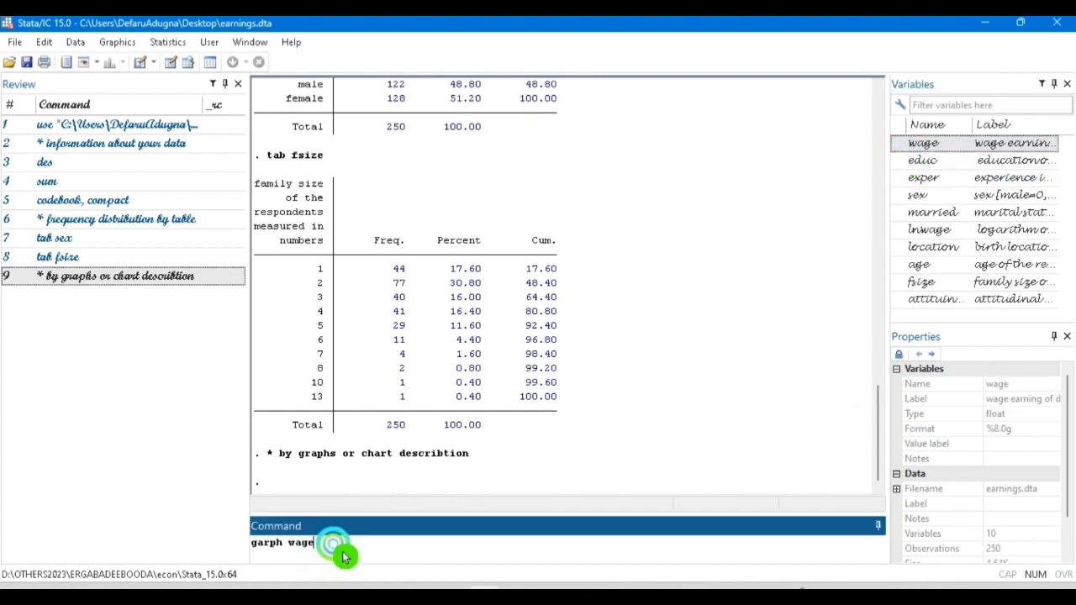
{"action": "key", "text": "Return"}
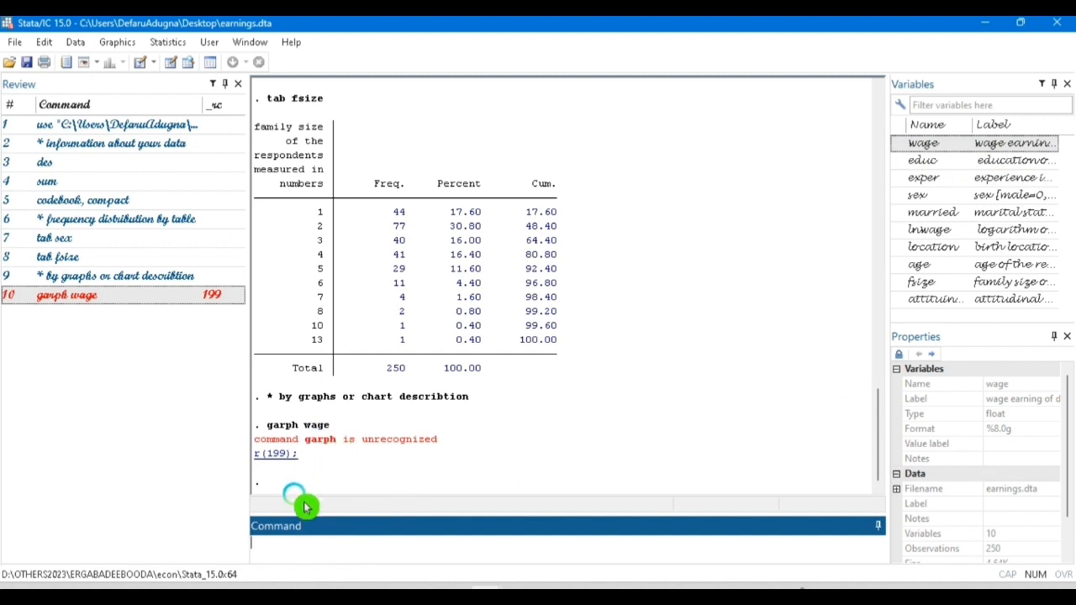
Recall the misspelled graph command, correct it to graph wage and try running it
{"action": "left_click", "coordinate": [133, 296]}
{"action": "left_click", "coordinate": [299, 544]}
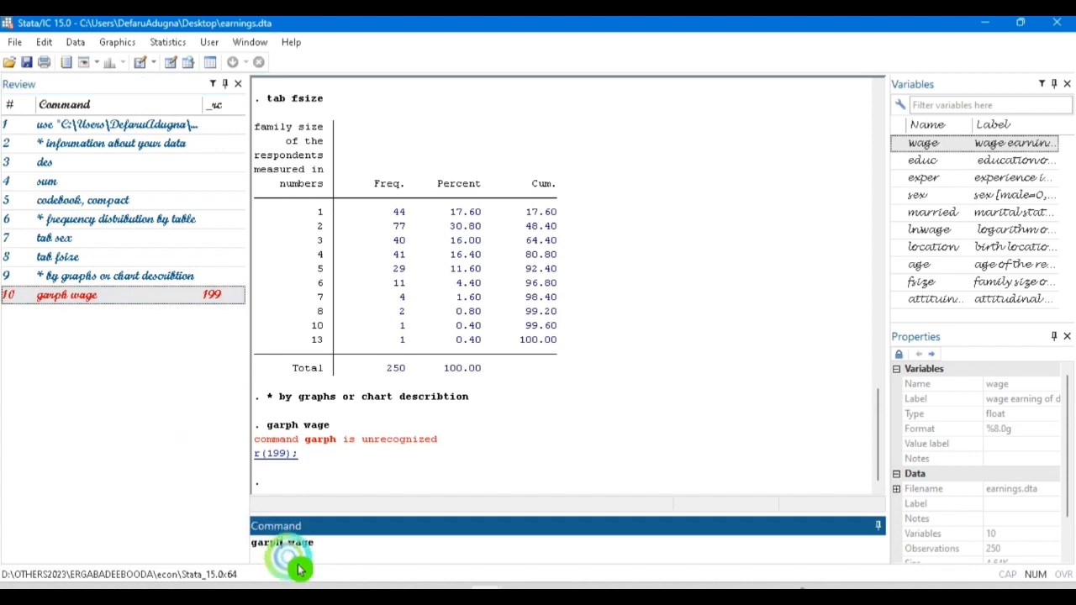
{"action": "key", "text": "BackSpace"}
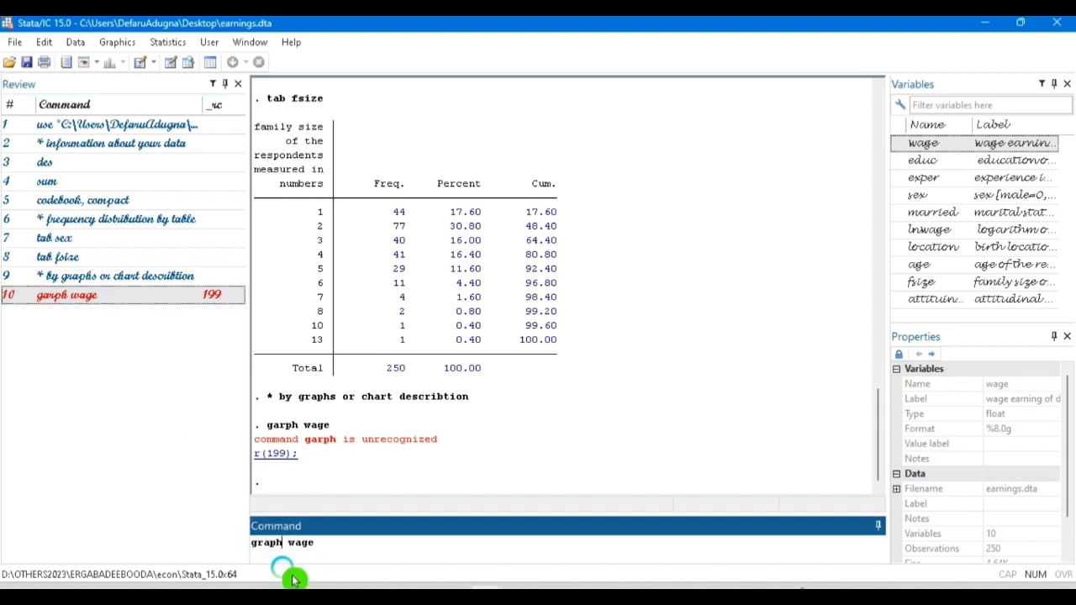
{"action": "key", "text": "Return"}
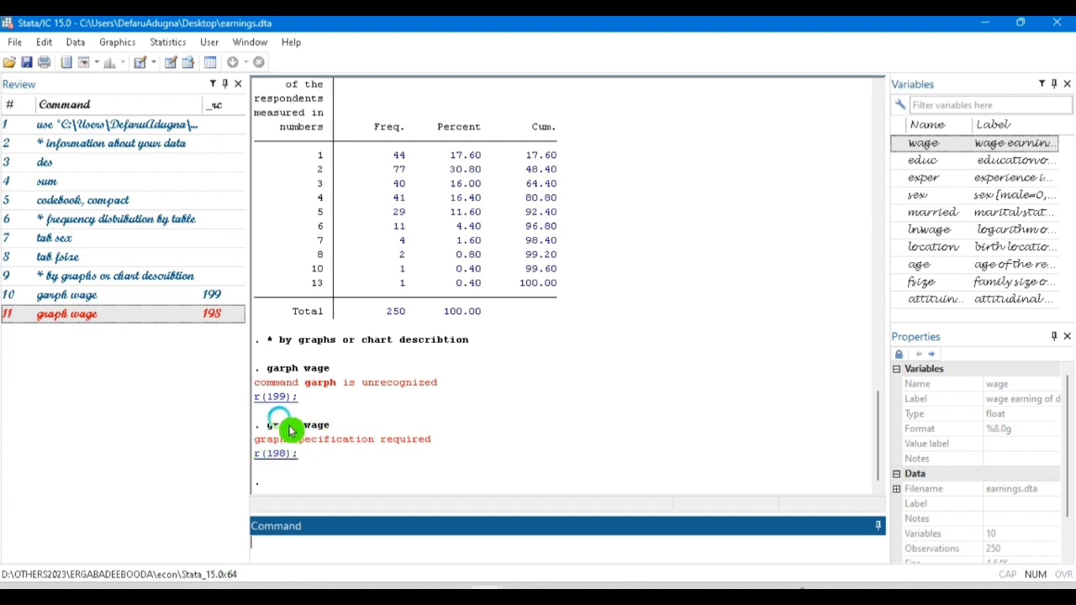
Plot a histogram of wage with histogram wage, view the graph maximized, and minimize its window
{"action": "left_click", "coordinate": [279, 555]}
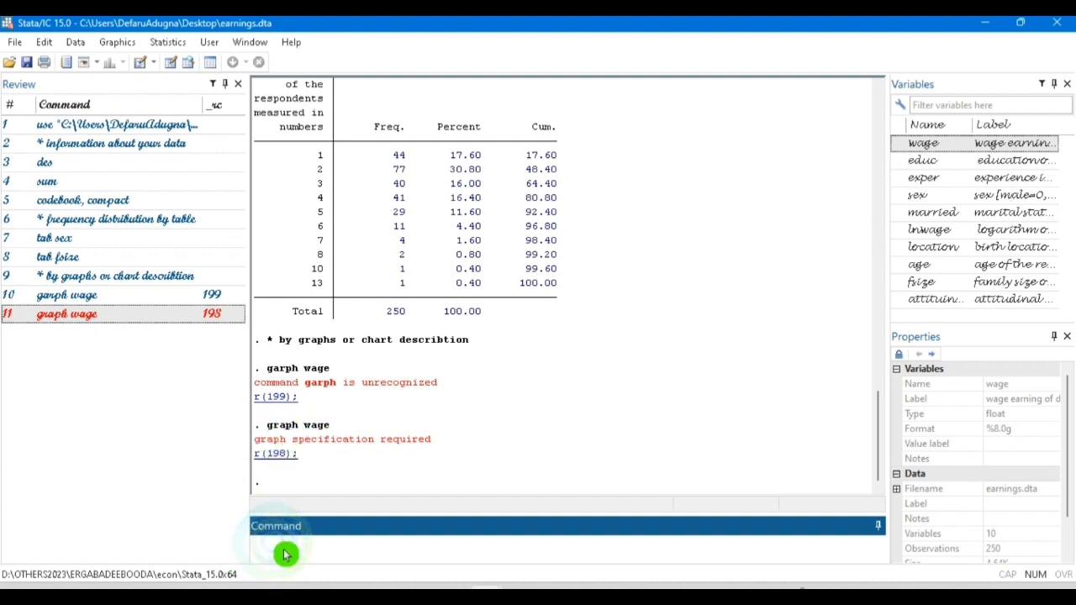
{"action": "type", "text": "histo"}
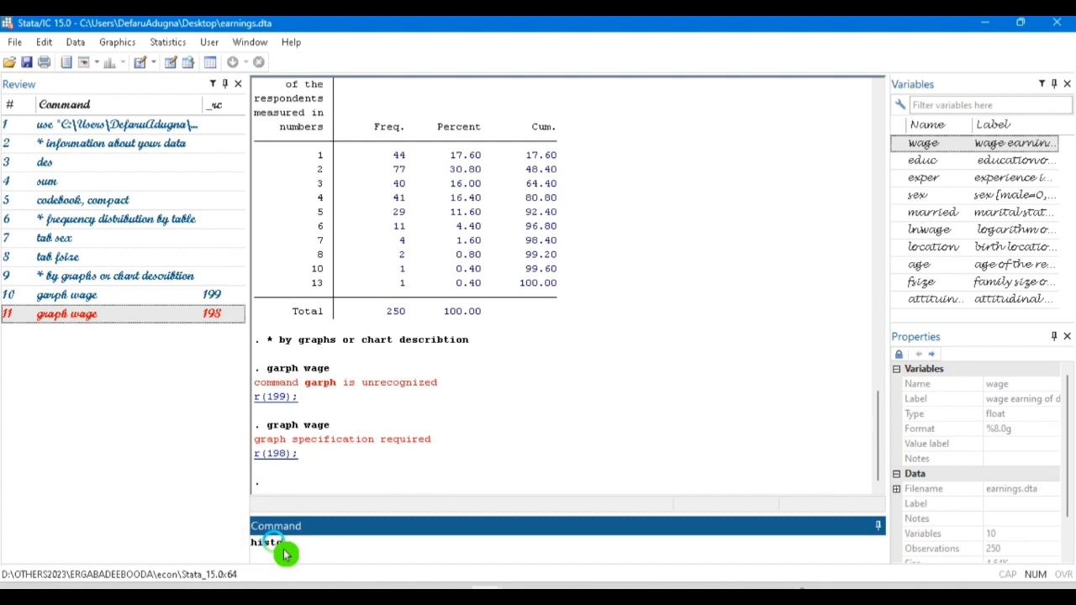
{"action": "type", "text": "gram wage"}
{"action": "key", "text": "Return"}
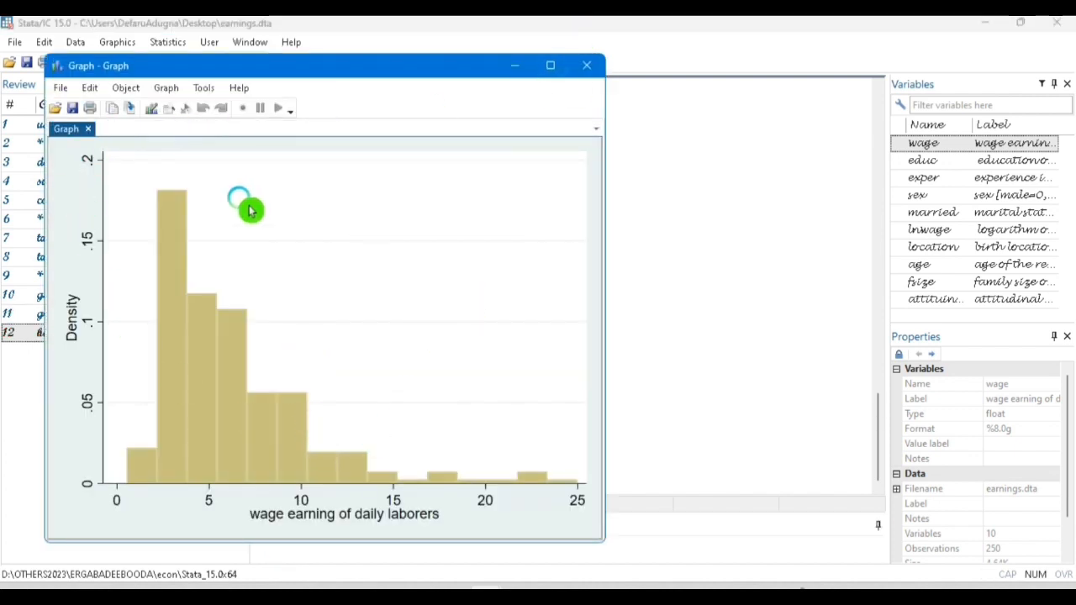
{"action": "left_click", "coordinate": [551, 65]}
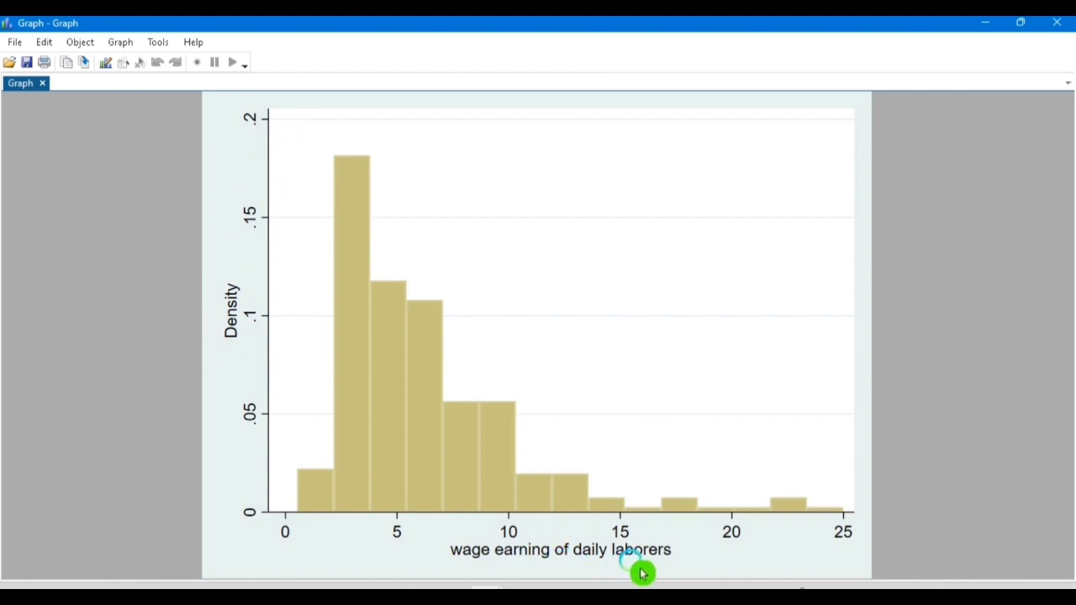
{"action": "left_click", "coordinate": [994, 23]}
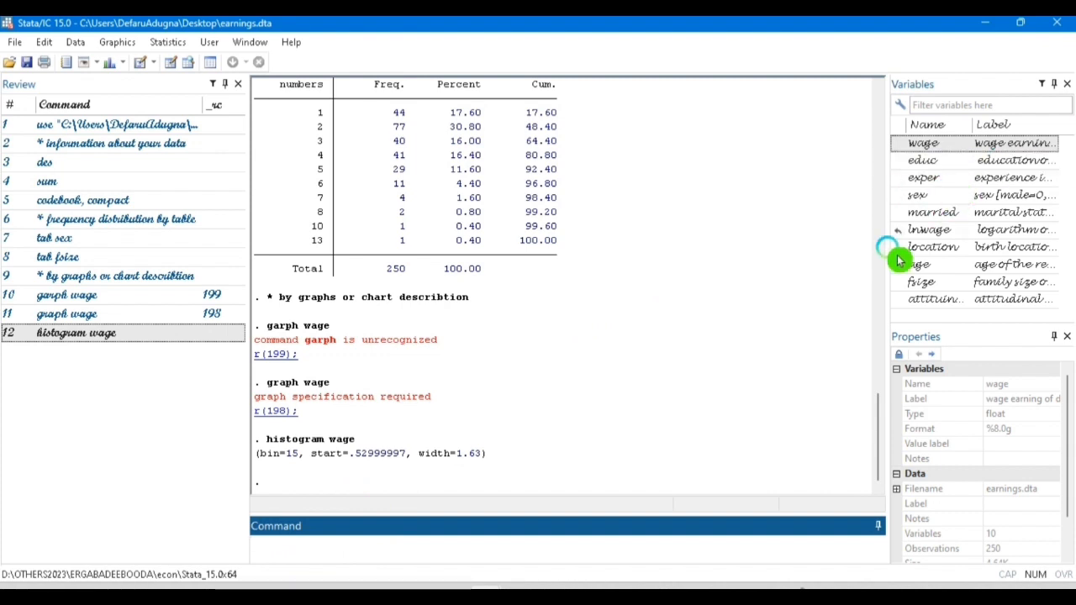
Recall the graph wage command, change it to graph box wage, run it, view the box plot maximized and minimize its window
{"action": "left_click", "coordinate": [84, 316]}
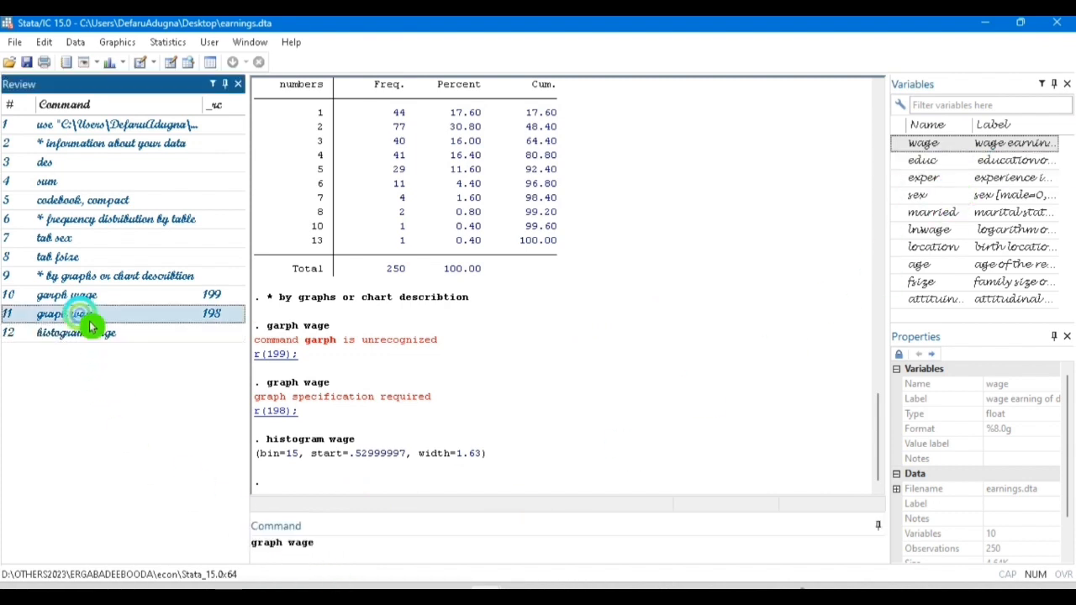
{"action": "left_click", "coordinate": [328, 550]}
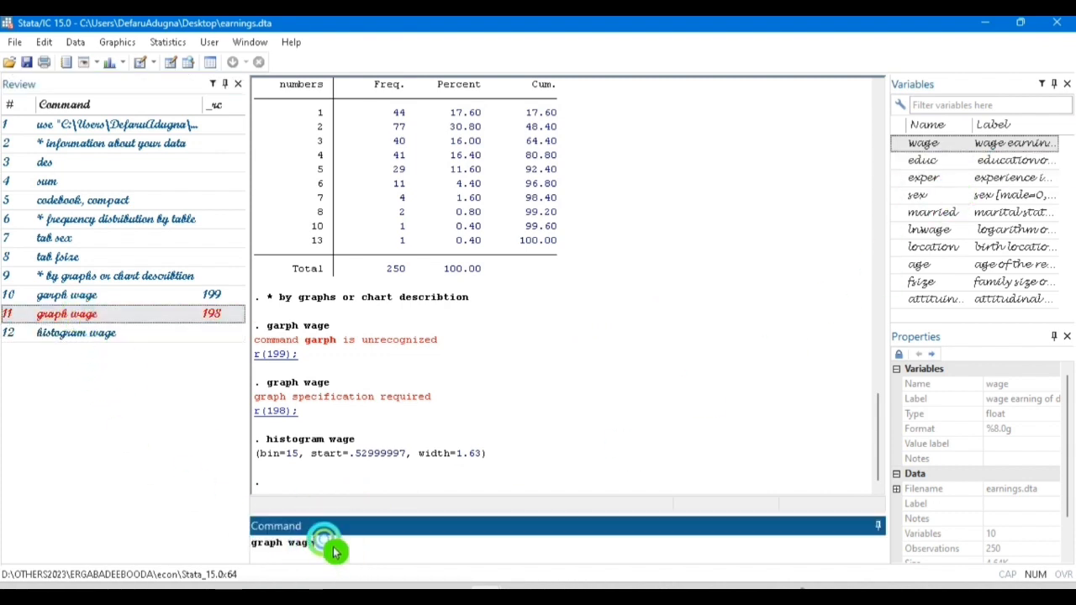
{"action": "left_click", "coordinate": [288, 549]}
{"action": "type", "text": "bo "}
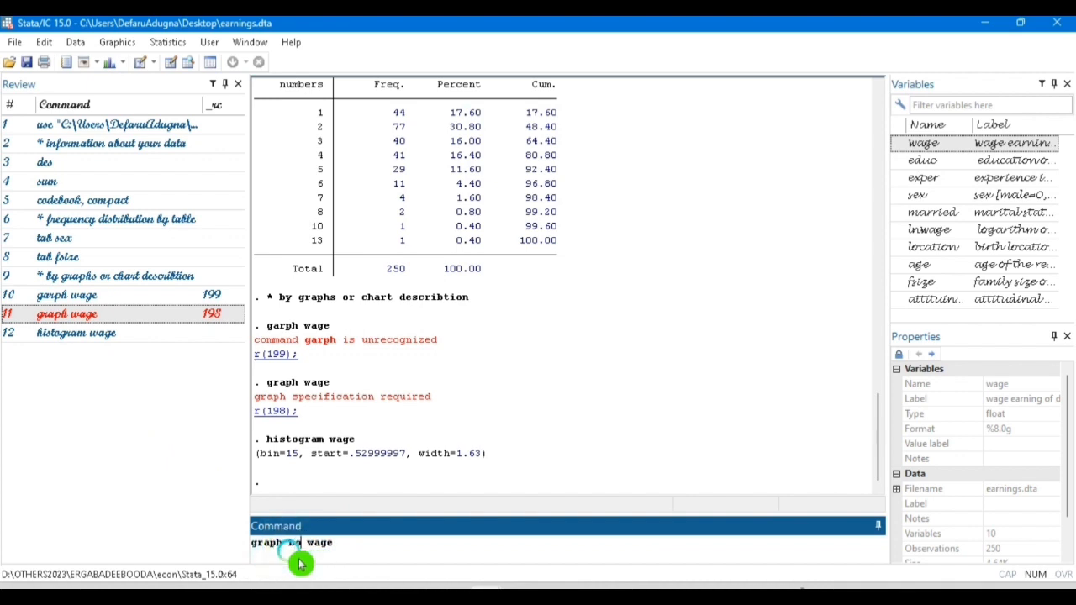
{"action": "type", "text": "x"}
{"action": "key", "text": "Return"}
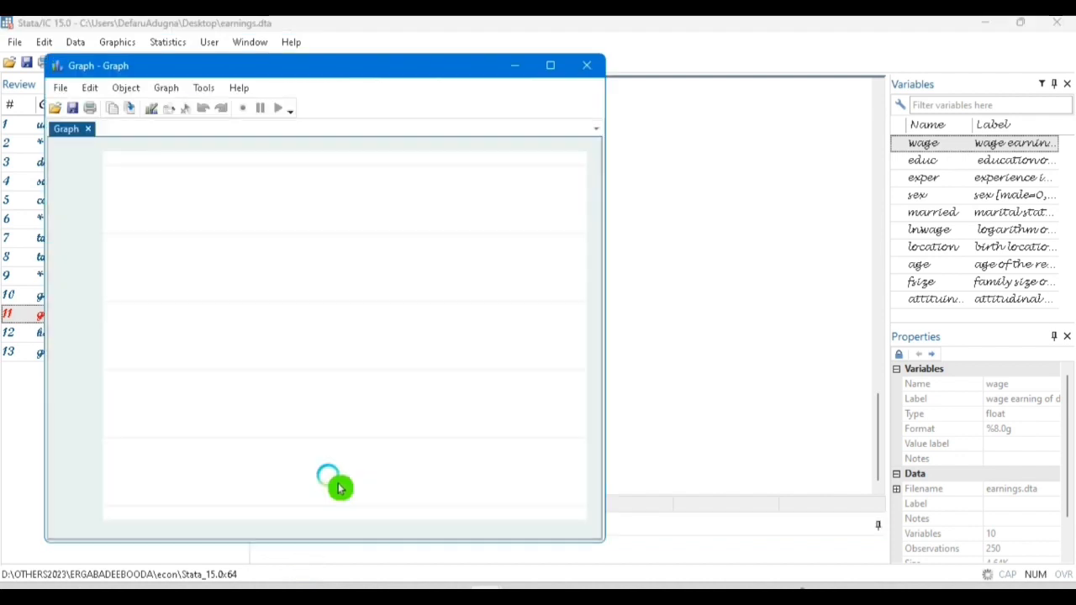
{"action": "left_click", "coordinate": [551, 65]}
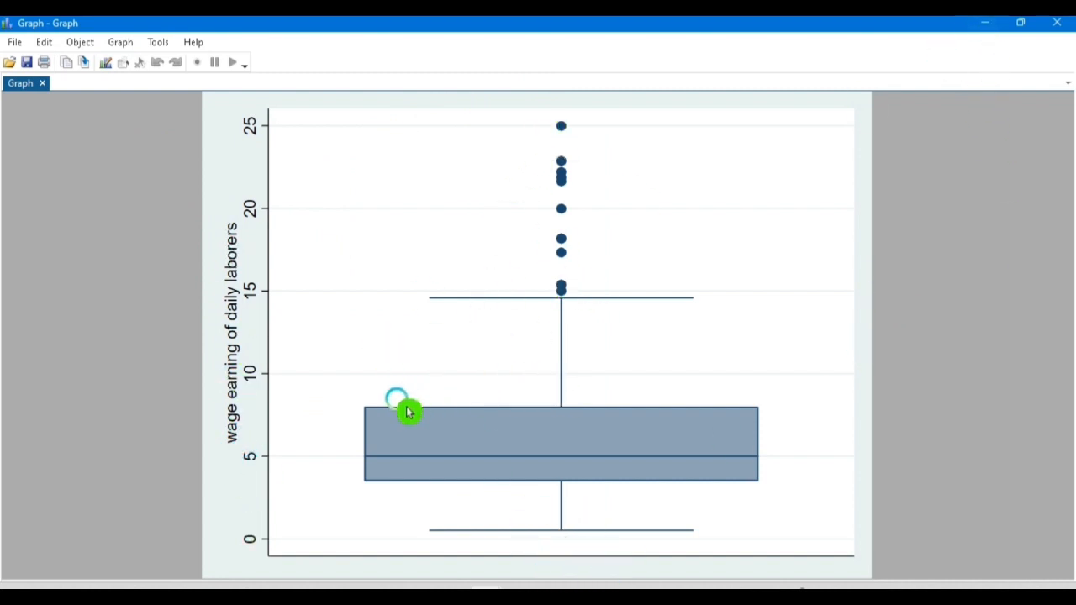
{"action": "left_click", "coordinate": [985, 25]}
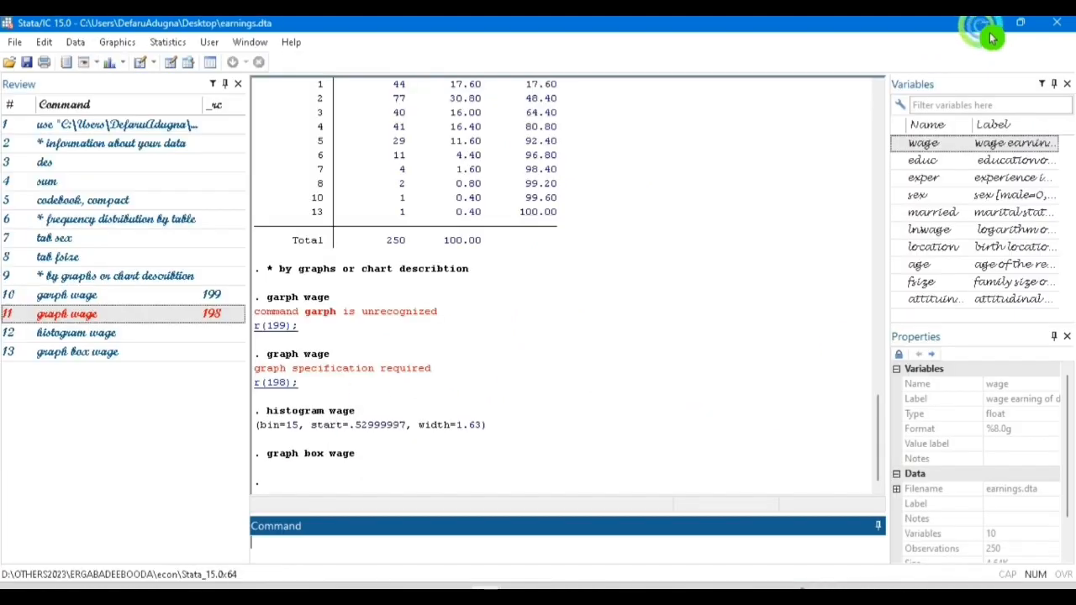
Plot wage box plots by sex with graph box wage, by(sex), view the graph maximized and minimize its window
{"action": "left_click", "coordinate": [305, 559]}
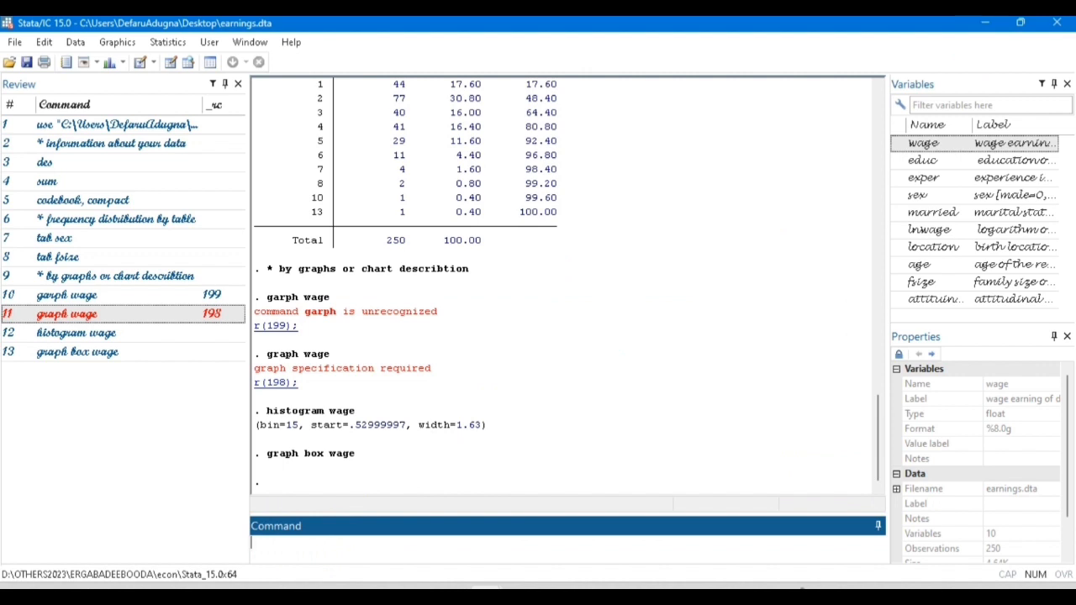
{"action": "left_click", "coordinate": [120, 352]}
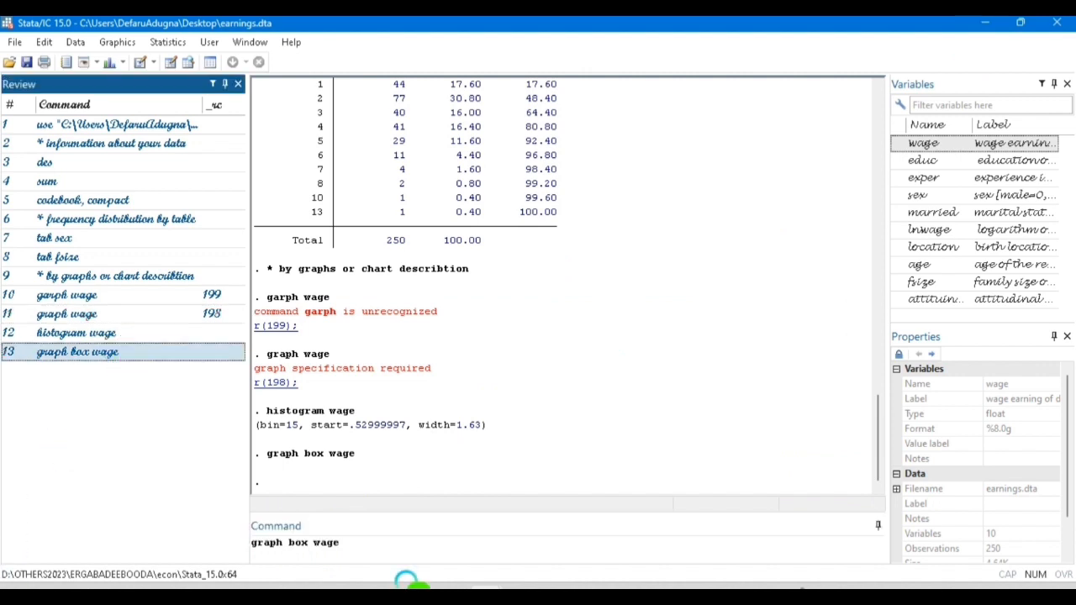
{"action": "left_click", "coordinate": [341, 544]}
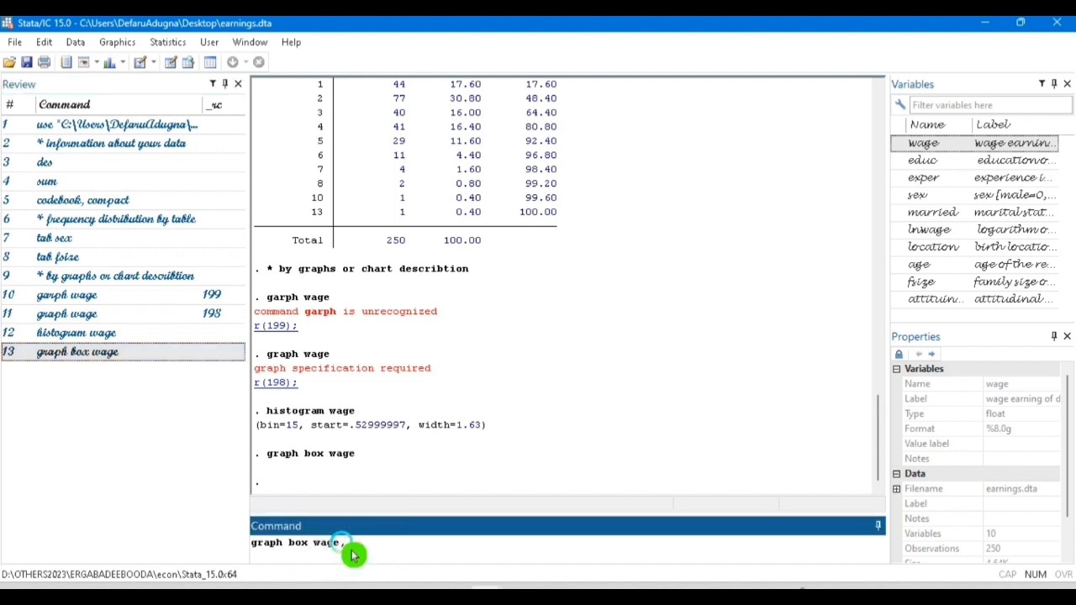
{"action": "type", "text": ", over"}
{"action": "key", "text": "BackSpace"}
{"action": "key", "text": "BackSpace"}
{"action": "key", "text": "BackSpace"}
{"action": "key", "text": "BackSpace"}
{"action": "type", "text": "by (sex)"}
{"action": "key", "text": "Return"}
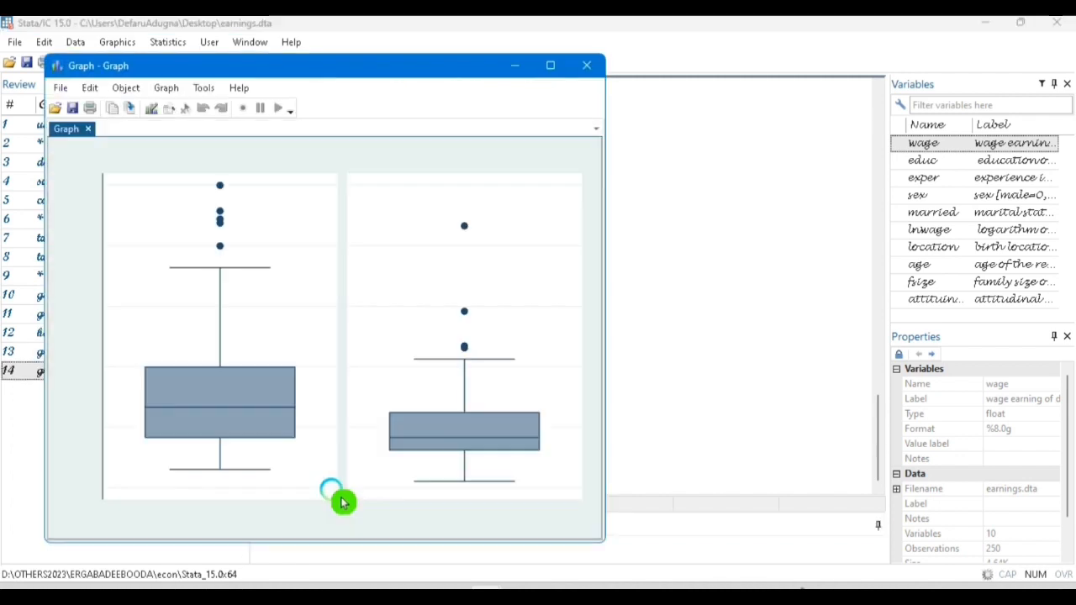
{"action": "left_click", "coordinate": [551, 65]}
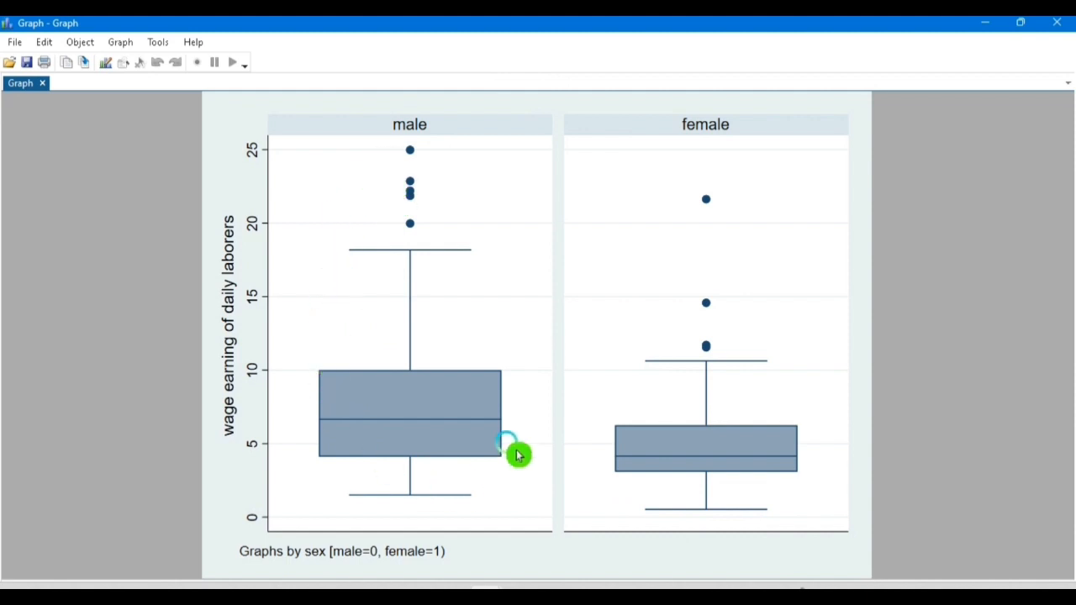
{"action": "left_click", "coordinate": [986, 22]}
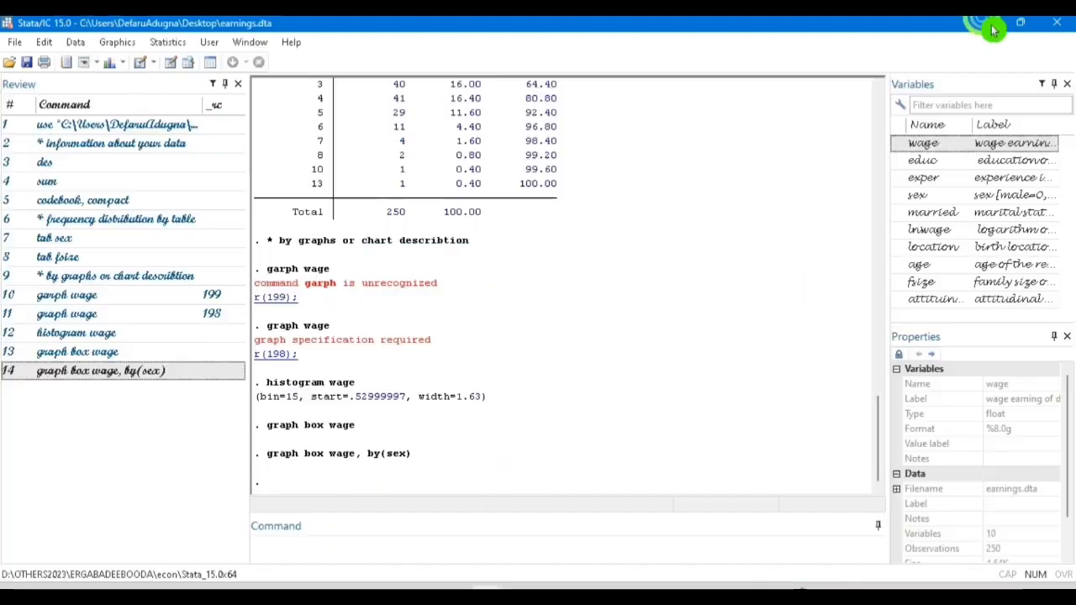
Submit the comment "* statistical summary" as a heading for the next commands
{"action": "left_click", "coordinate": [283, 559]}
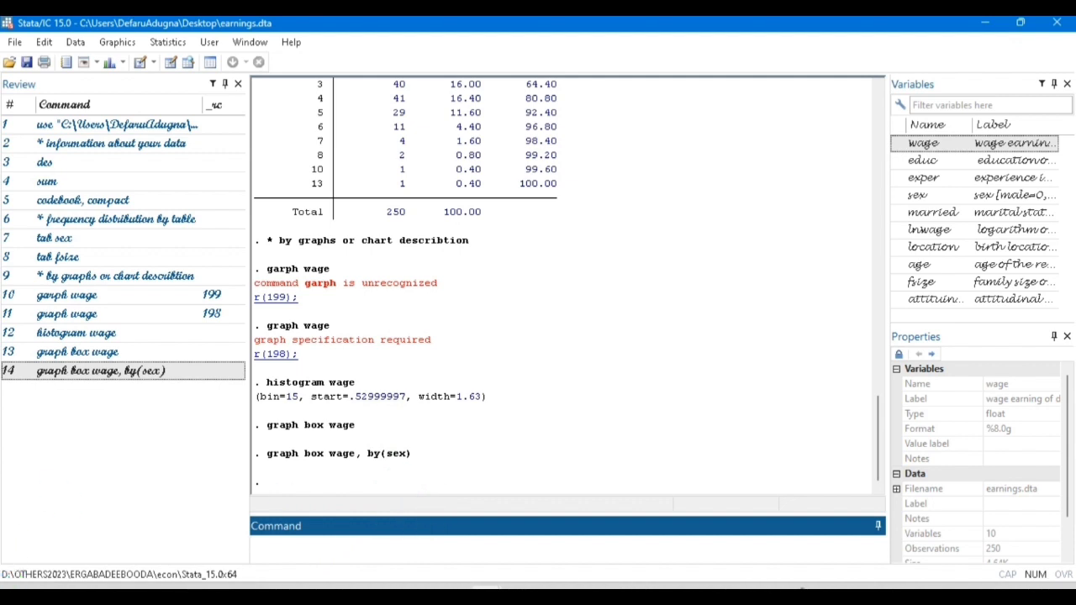
{"action": "left_click", "coordinate": [281, 558]}
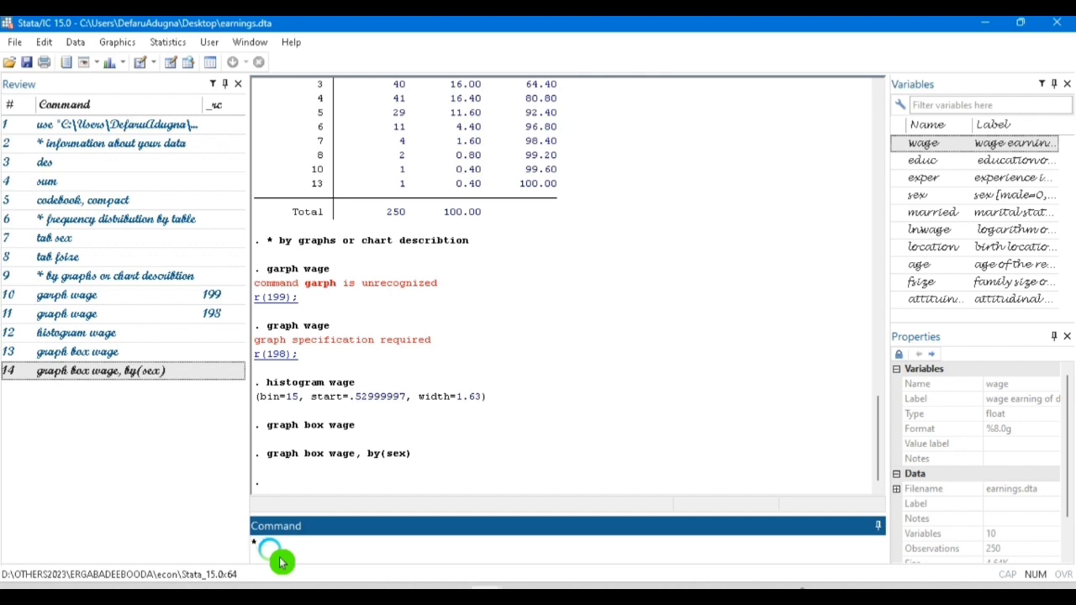
{"action": "type", "text": "su"}
{"action": "type", "text": "atical su"}
{"action": "type", "text": "mmar"}
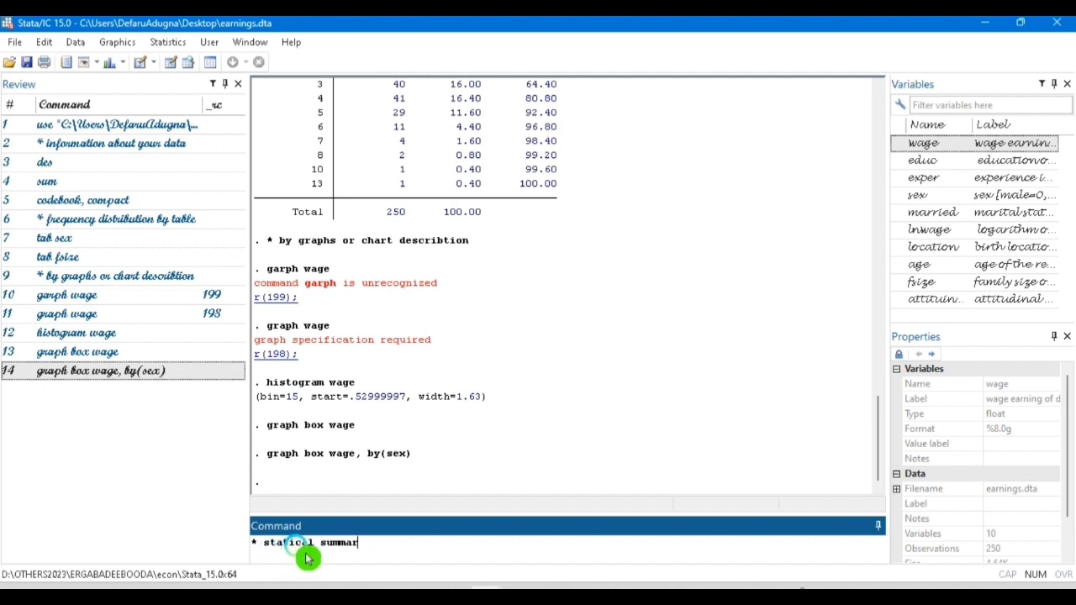
{"action": "type", "text": "statist"}
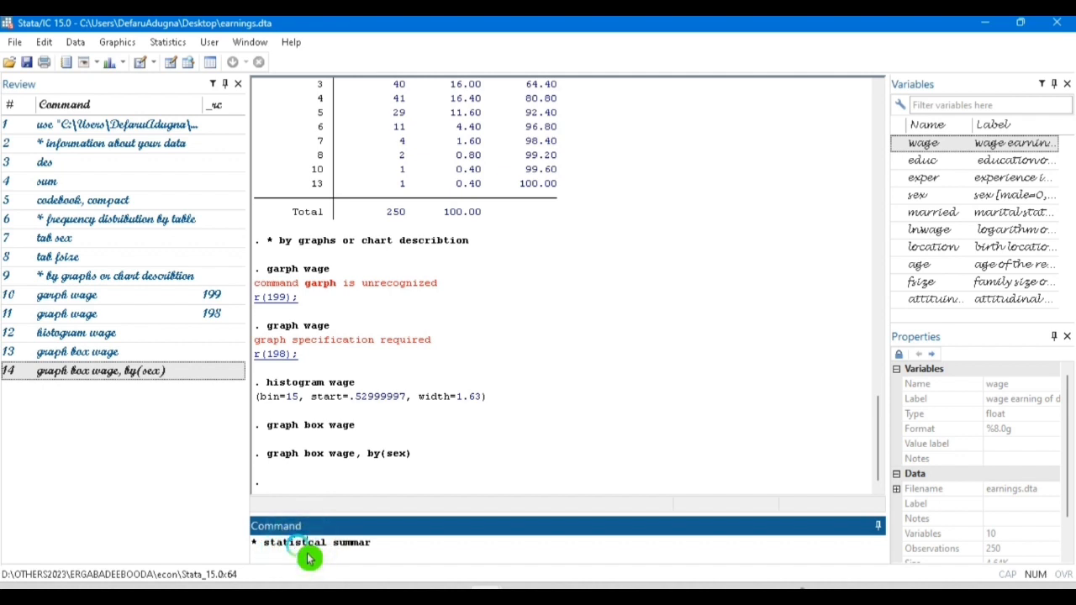
{"action": "type", "text": "i"}
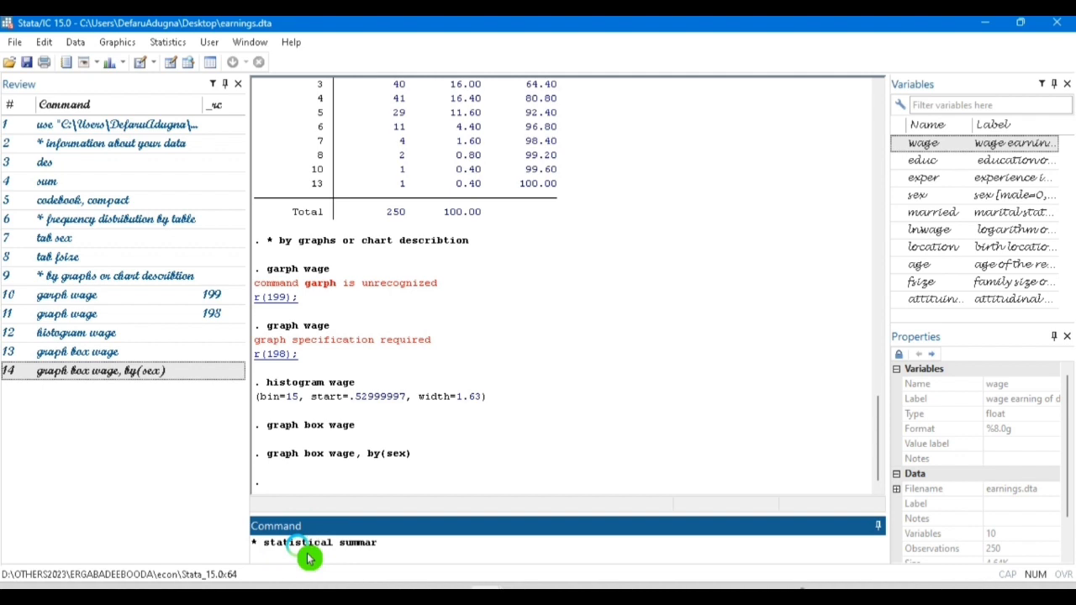
{"action": "left_click", "coordinate": [383, 547]}
{"action": "type", "text": "y"}
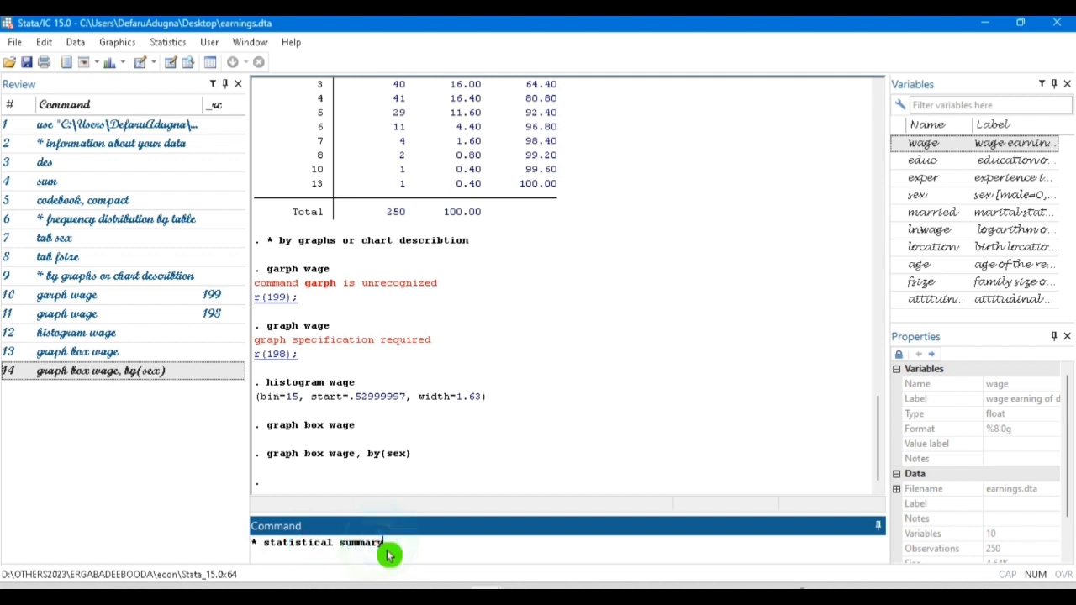
{"action": "key", "text": "Return"}
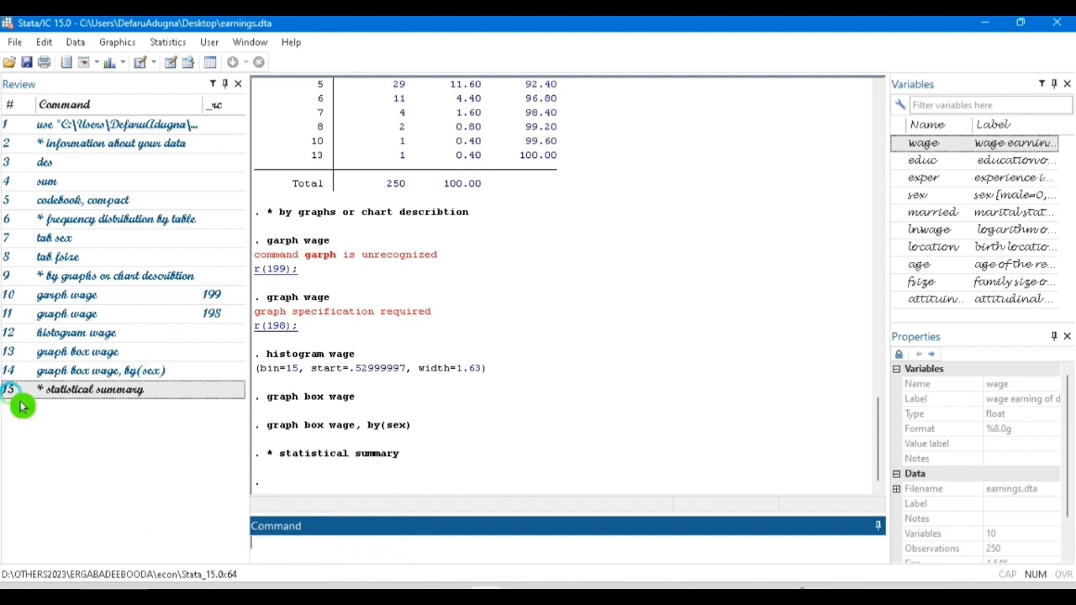
Begin the command egen averwage and check the dataset's existing columns in the Data Editor
{"action": "left_click", "coordinate": [133, 406]}
{"action": "left_click", "coordinate": [287, 563]}
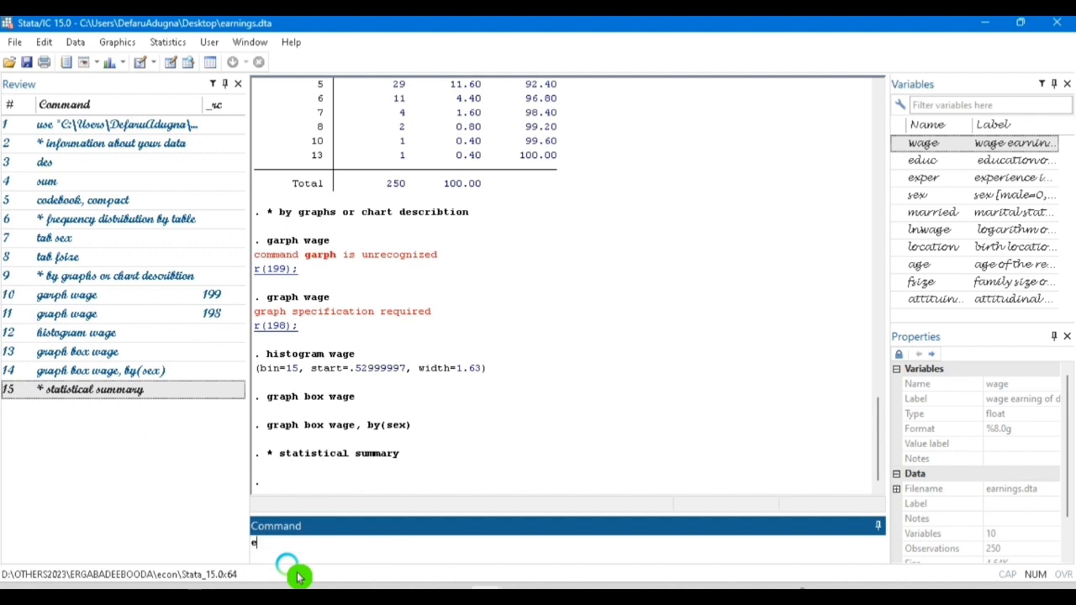
{"action": "type", "text": "egen averwage"}
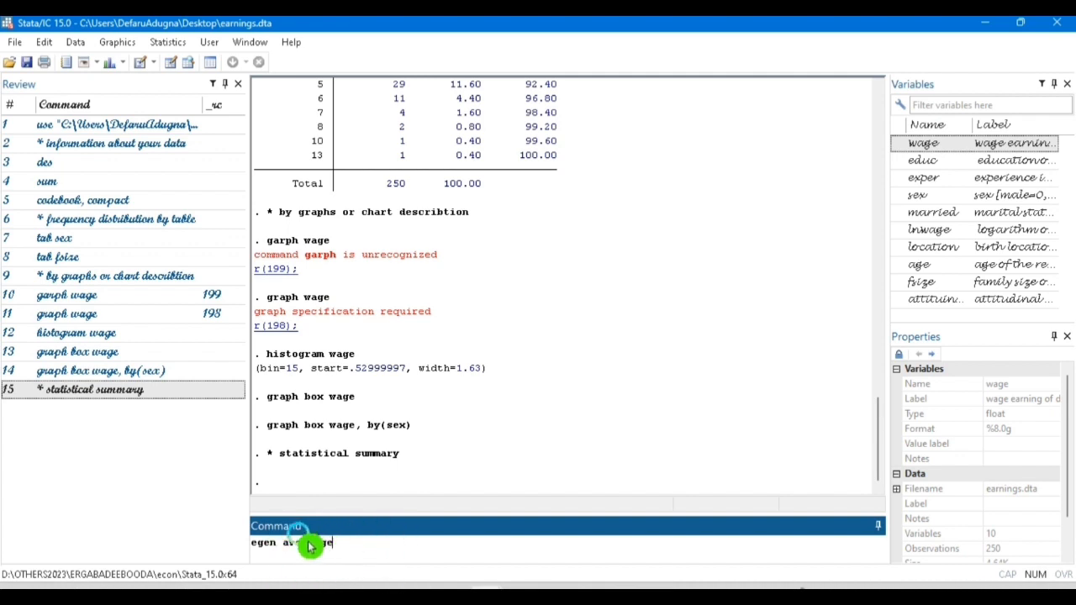
{"action": "left_click", "coordinate": [180, 73]}
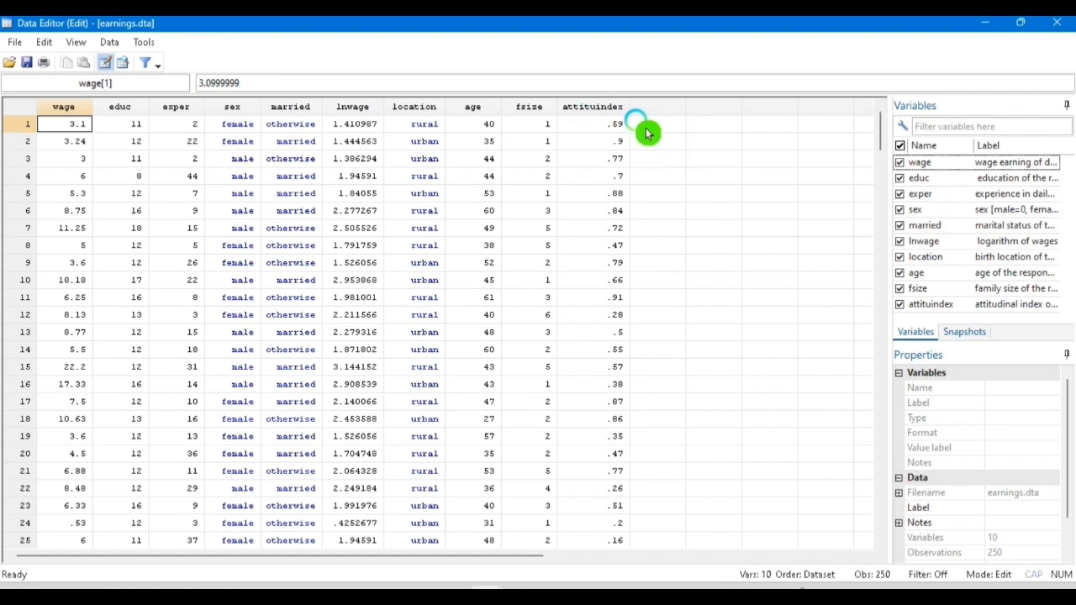
{"action": "left_click", "coordinate": [985, 23]}
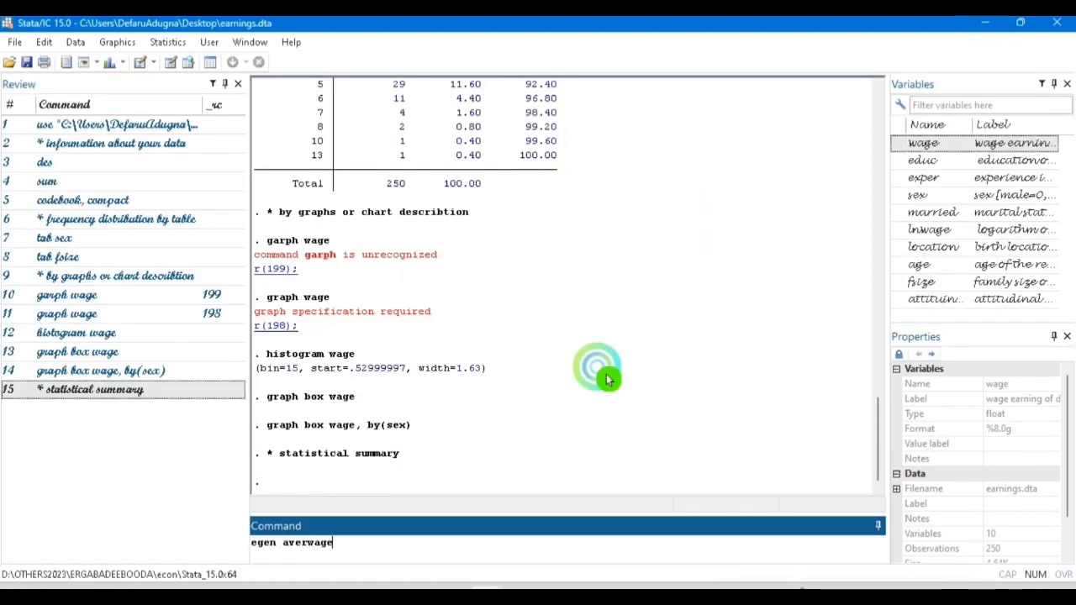
Complete and run the command egen averwage = mean(wage), and inspect the averwage column in the Data Editor
{"action": "left_click", "coordinate": [367, 551]}
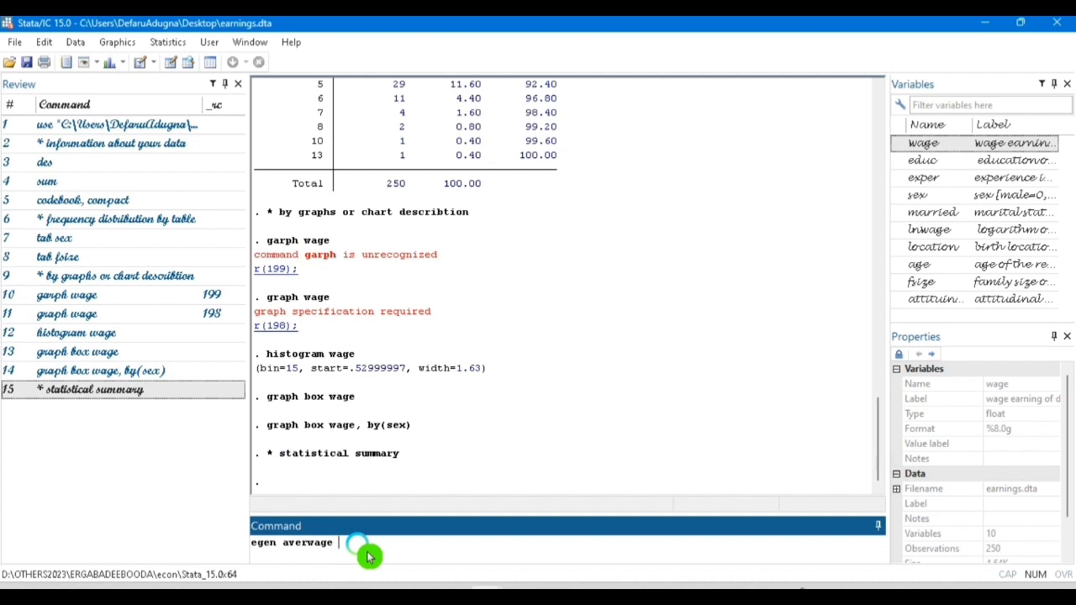
{"action": "type", "text": "= mean"}
{"action": "key", "text": "BackSpace"}
{"action": "key", "text": "BackSpace"}
{"action": "key", "text": "BackSpace"}
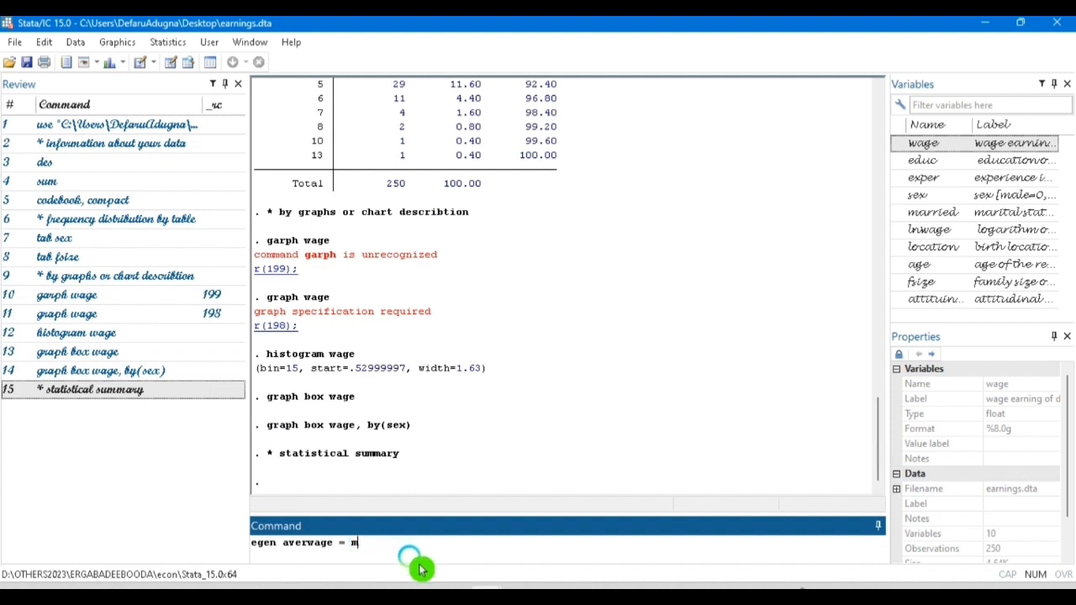
{"action": "type", "text": "ean"}
{"action": "key", "text": "BackSpace"}
{"action": "type", "text": "(wage)"}
{"action": "key", "text": "Return"}
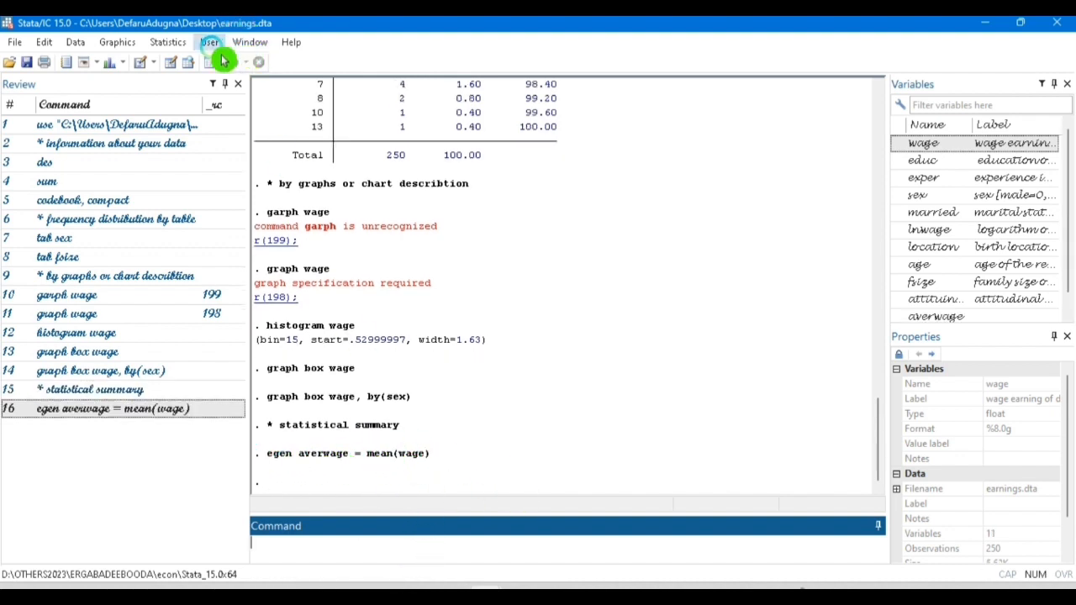
{"action": "left_click", "coordinate": [170, 62]}
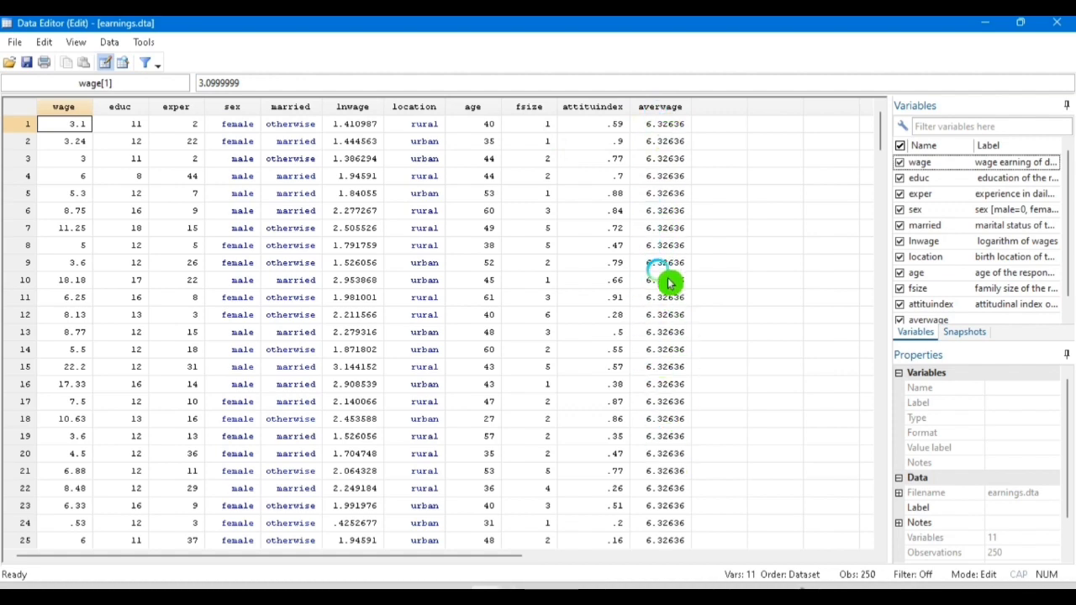
{"action": "left_click", "coordinate": [987, 25]}
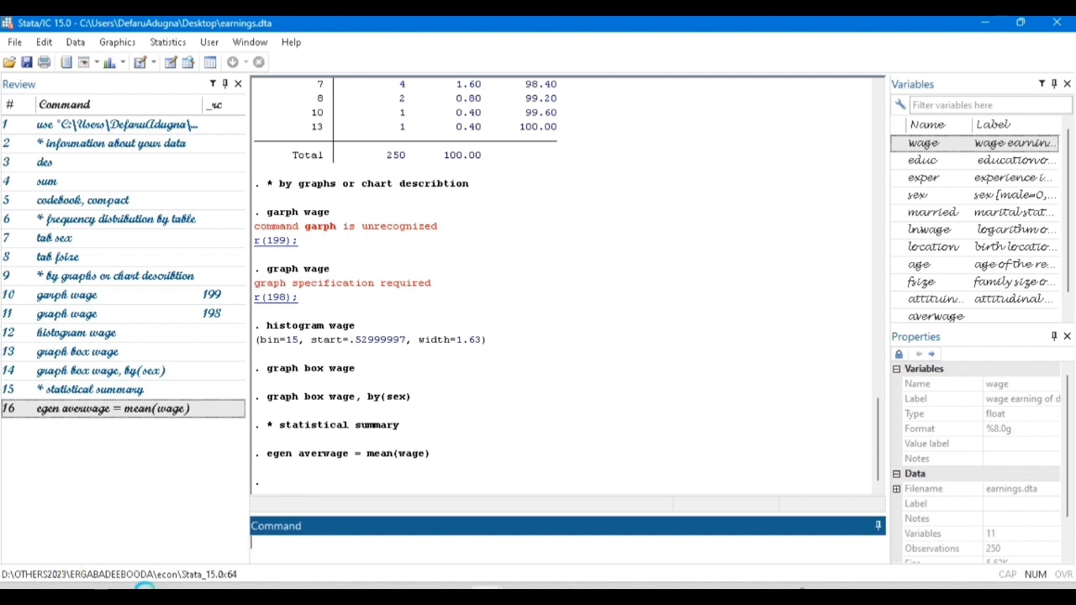
Recall the egen command and try running it per family size as egen averwage = mean(wage), by(fsize)
{"action": "left_click", "coordinate": [184, 410]}
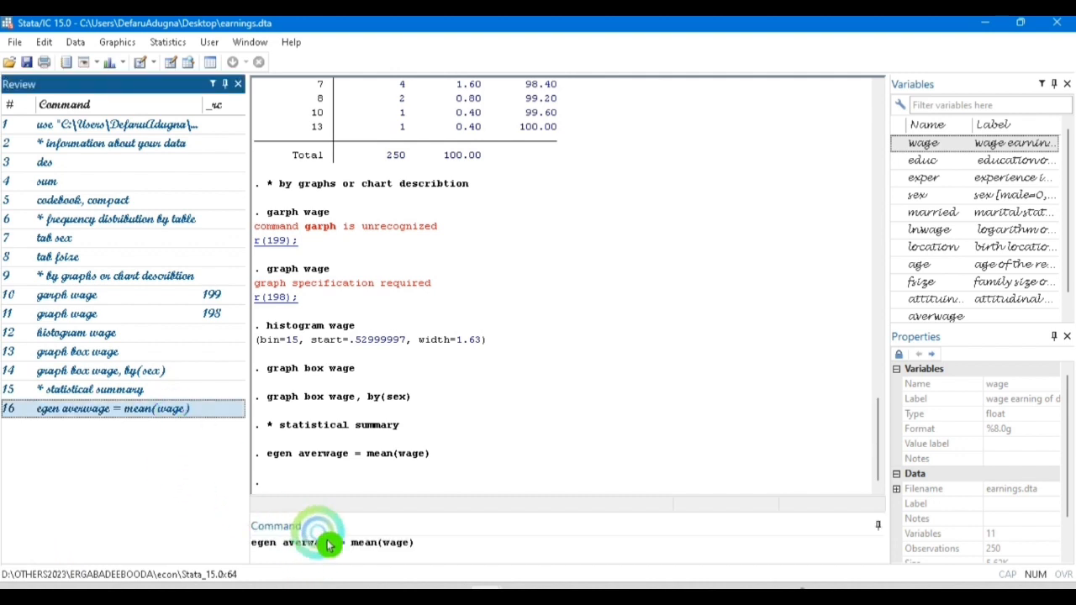
{"action": "left_click", "coordinate": [431, 553]}
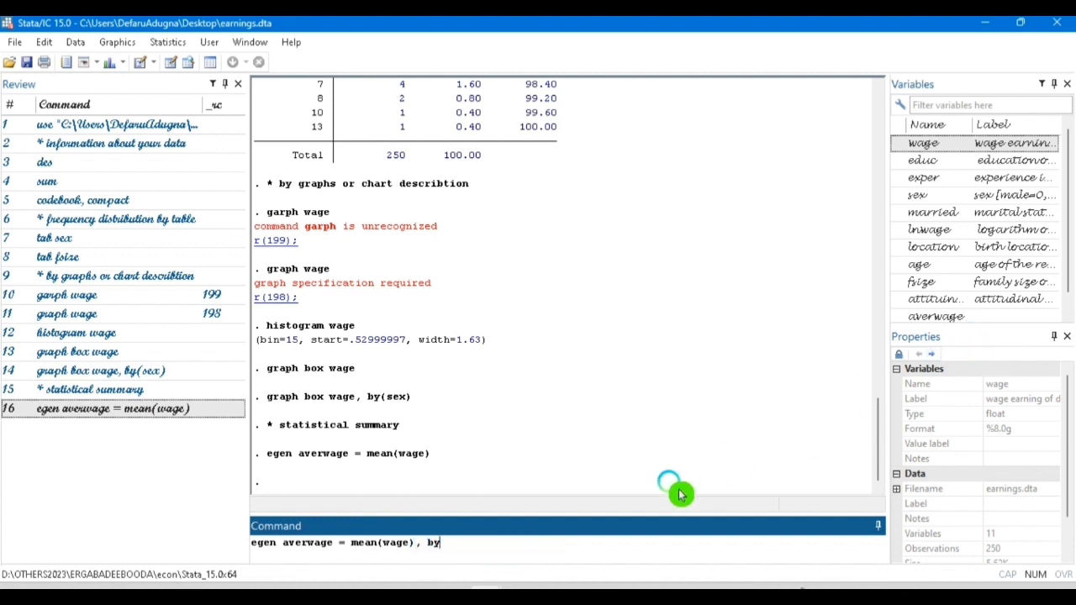
{"action": "left_click", "coordinate": [916, 282]}
{"action": "left_click", "coordinate": [487, 547]}
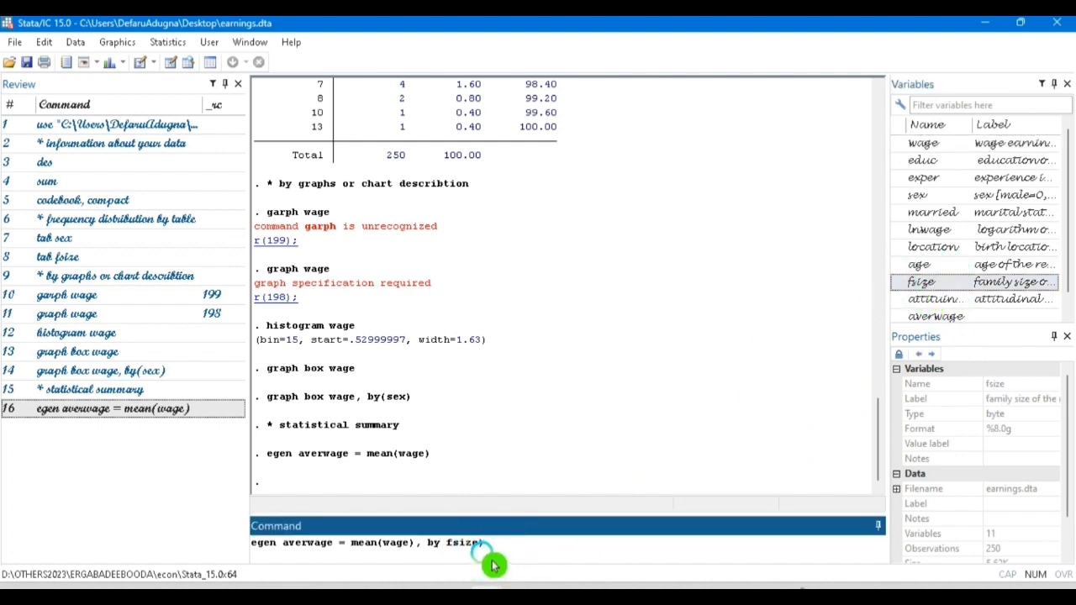
{"action": "left_click", "coordinate": [448, 544]}
{"action": "key", "text": "BackSpace"}
{"action": "key", "text": "Return"}
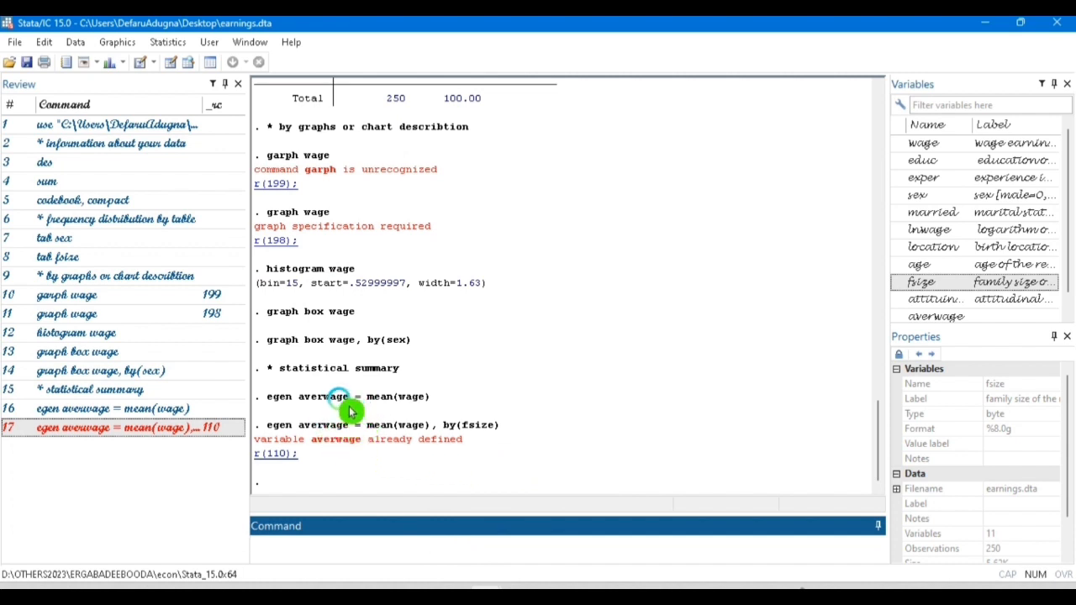
Recall the failed command, run it as egen averwage2 = mean(wage), by(fsize), and inspect the averwage2 column in the Data Editor
{"action": "left_click", "coordinate": [163, 432]}
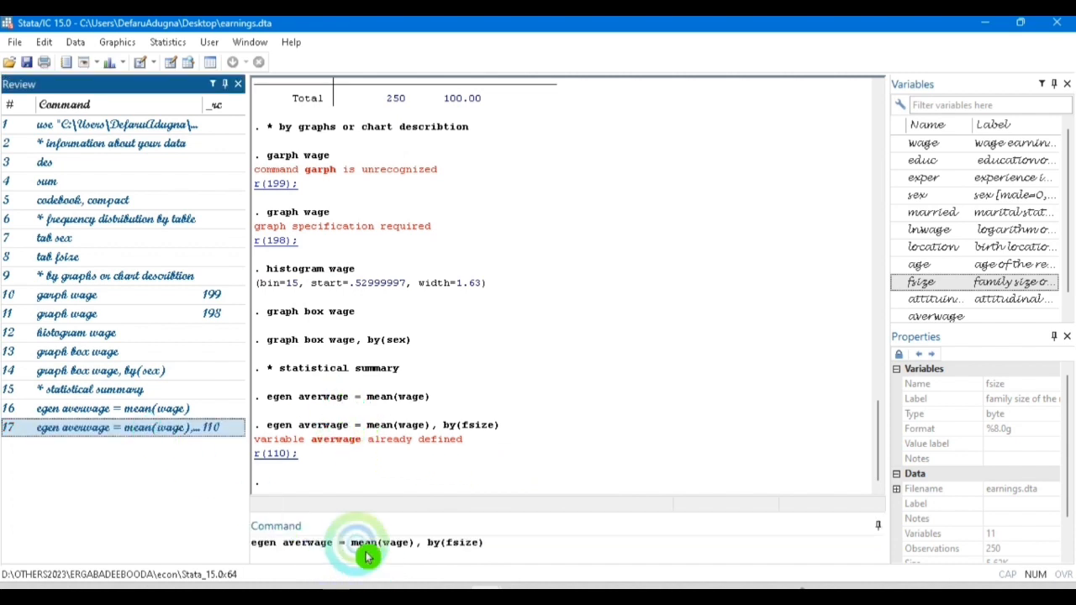
{"action": "left_click", "coordinate": [342, 553]}
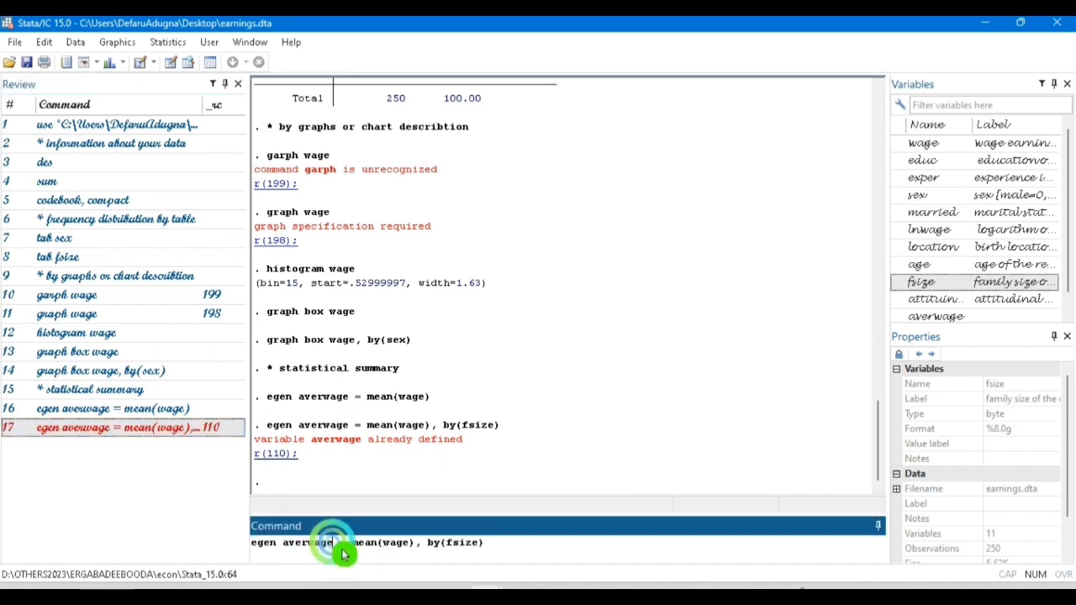
{"action": "type", "text": "2"}
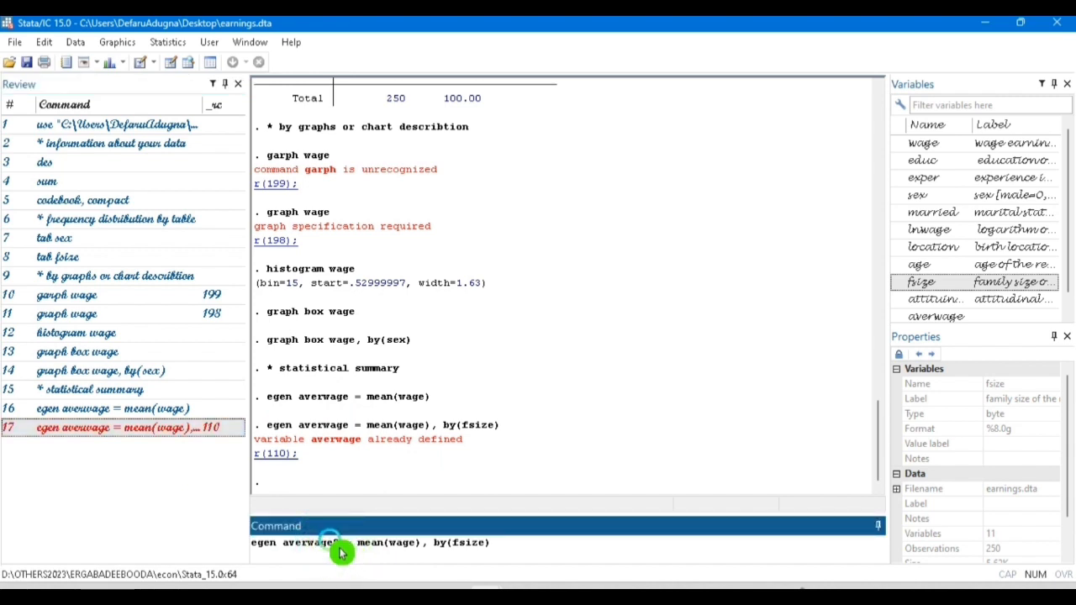
{"action": "key", "text": "Return"}
{"action": "left_click", "coordinate": [241, 177]}
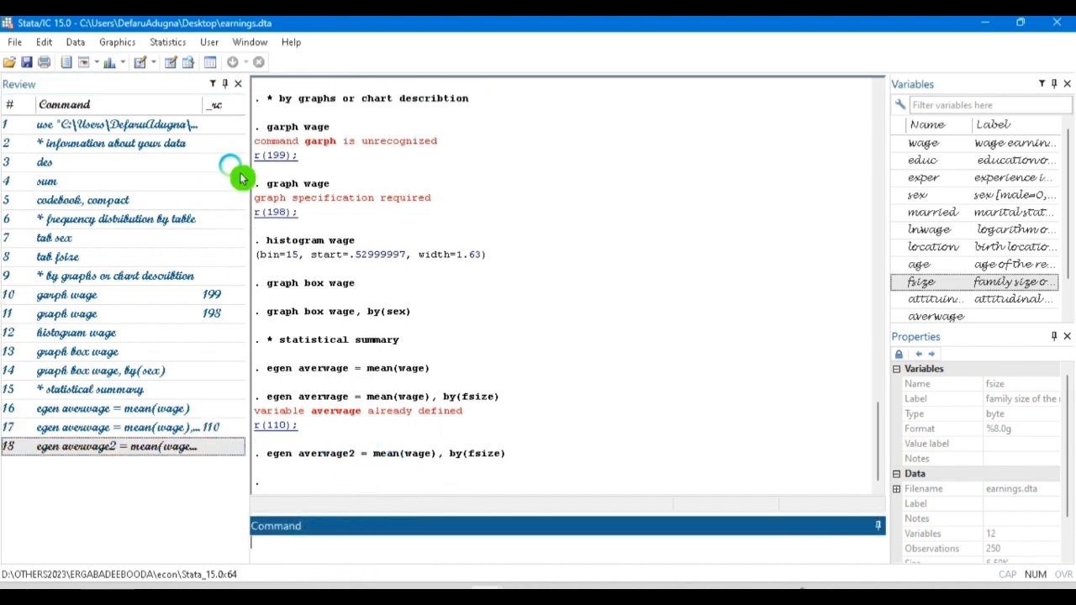
{"action": "left_click", "coordinate": [170, 62]}
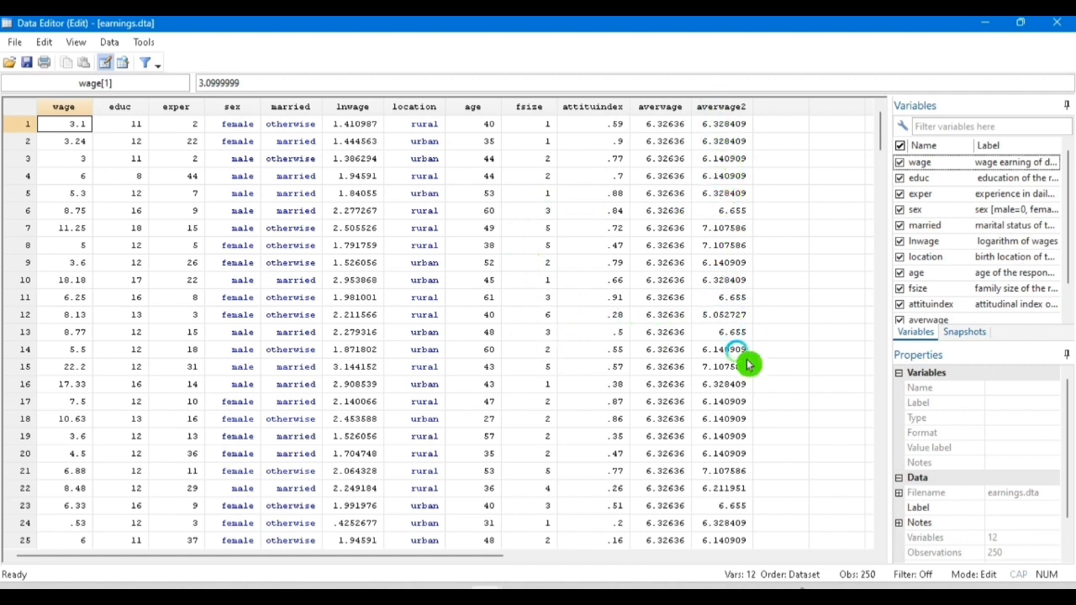
{"action": "left_click", "coordinate": [985, 23]}
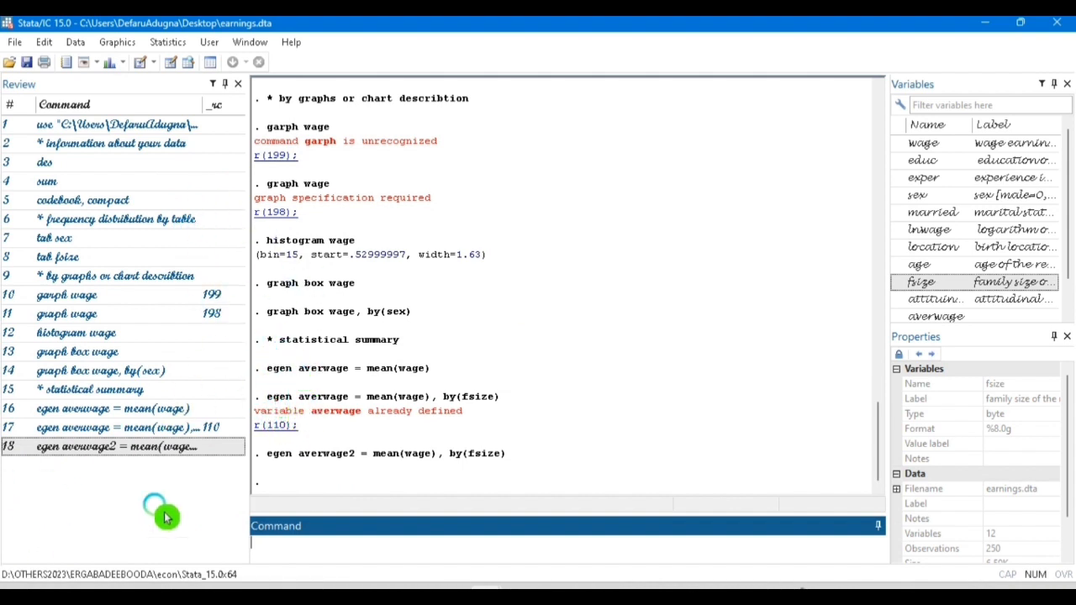
Recall the averwage2 command and rename its new variable to media_wage without running it
{"action": "left_click", "coordinate": [295, 554]}
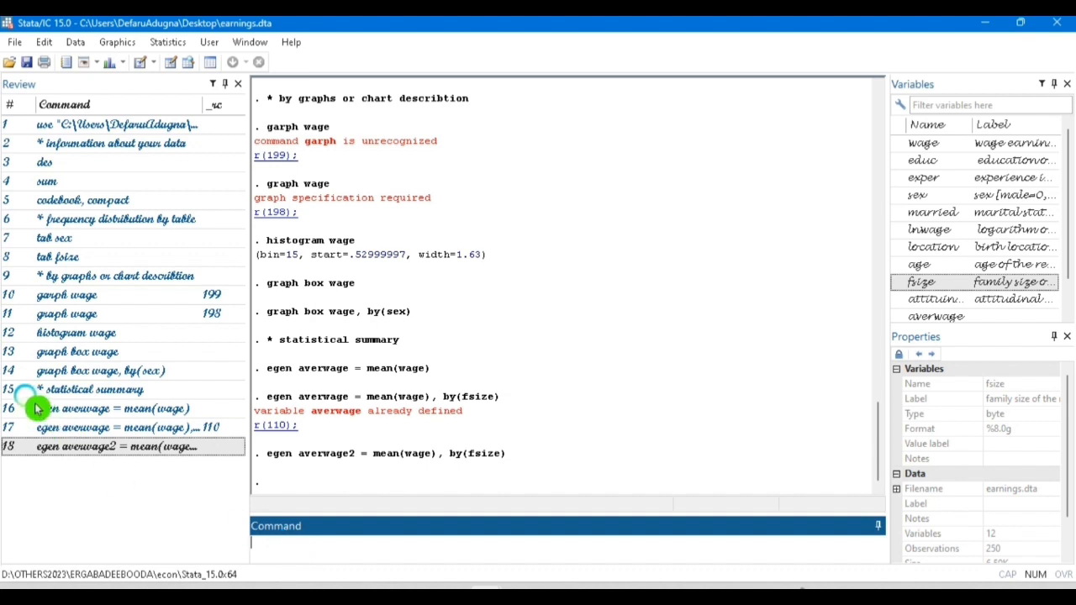
{"action": "left_click", "coordinate": [112, 448]}
{"action": "left_click", "coordinate": [334, 542]}
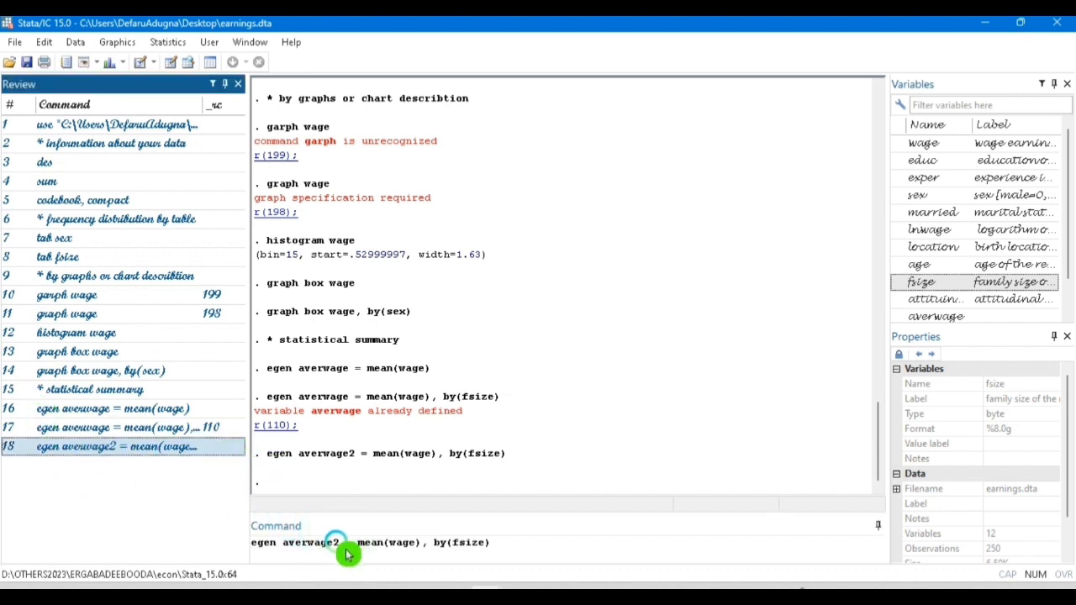
{"action": "left_click_drag", "start_coordinate": [340, 542], "coordinate": [285, 543]}
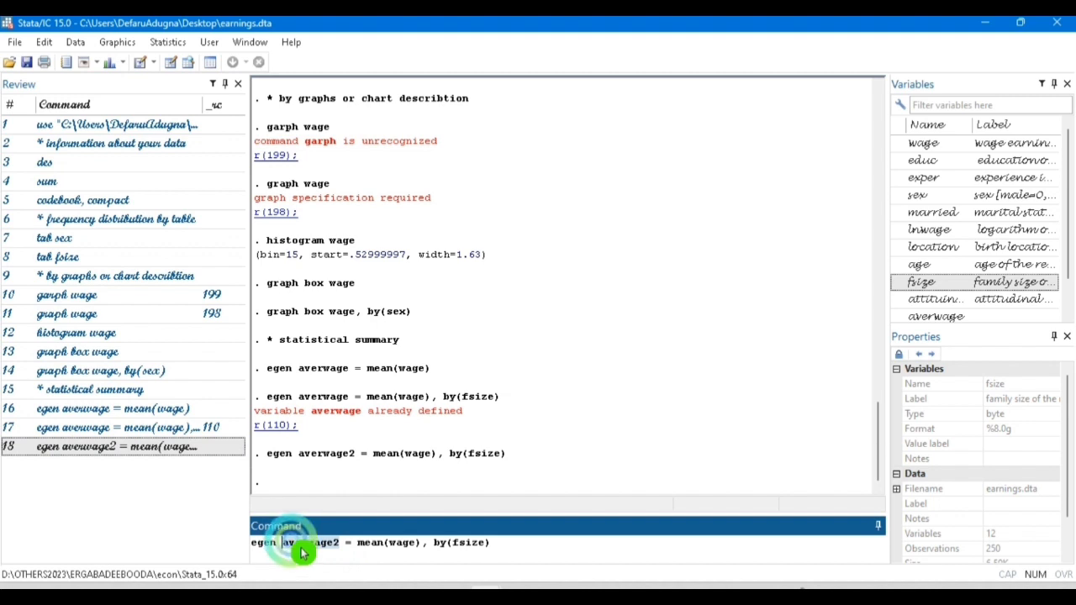
{"action": "type", "text": "me"}
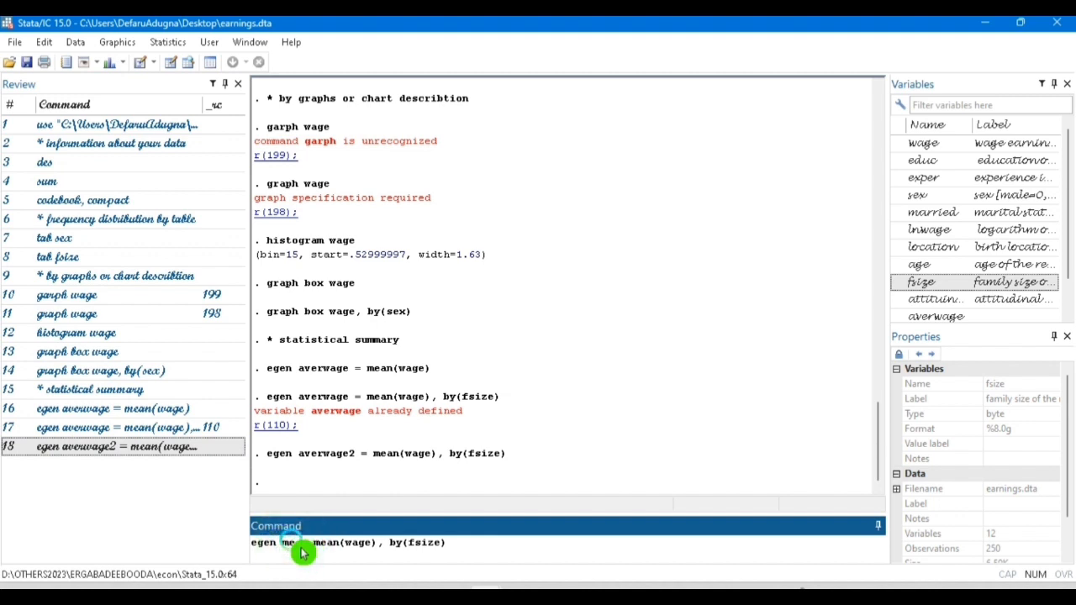
{"action": "type", "text": "anw"}
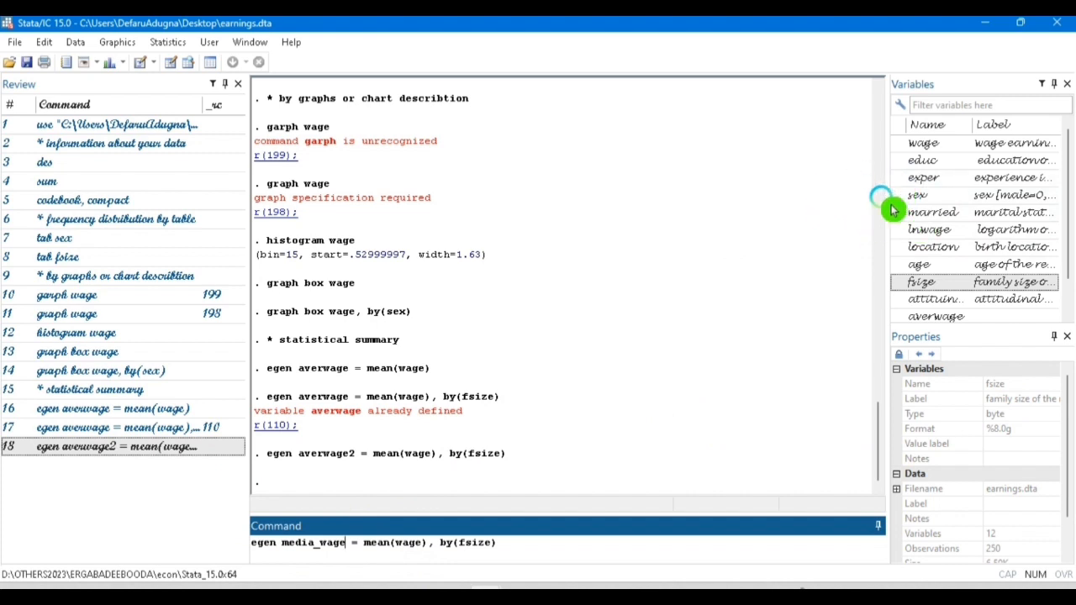
Complete and run the command as egen media_wage = median(wage), and inspect the media_wage column in the Data Editor
{"action": "left_click", "coordinate": [502, 543]}
{"action": "key", "text": "BackSpace"}
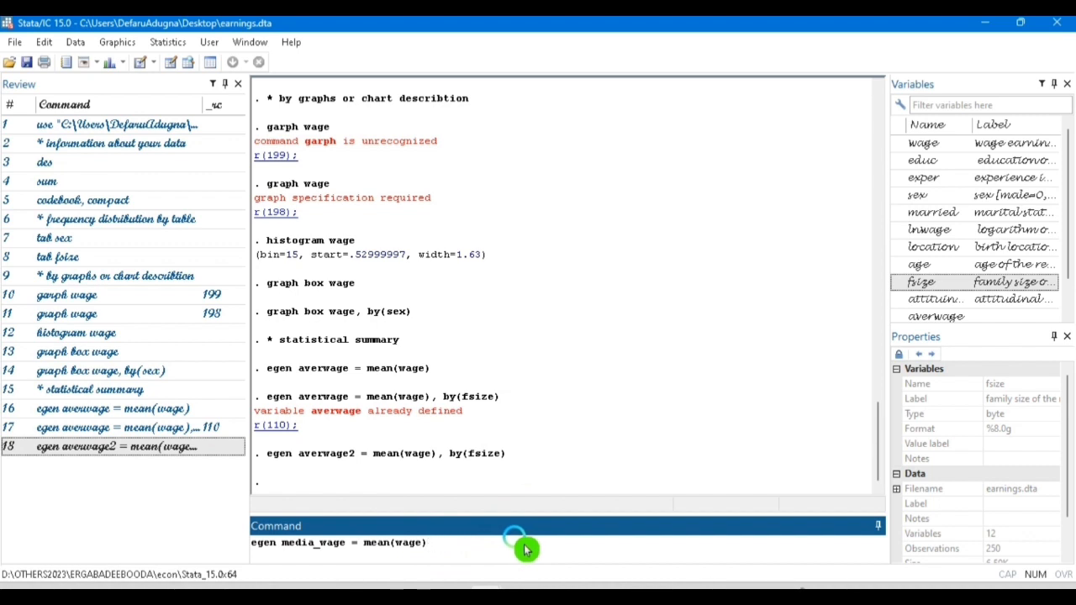
{"action": "left_click", "coordinate": [403, 550]}
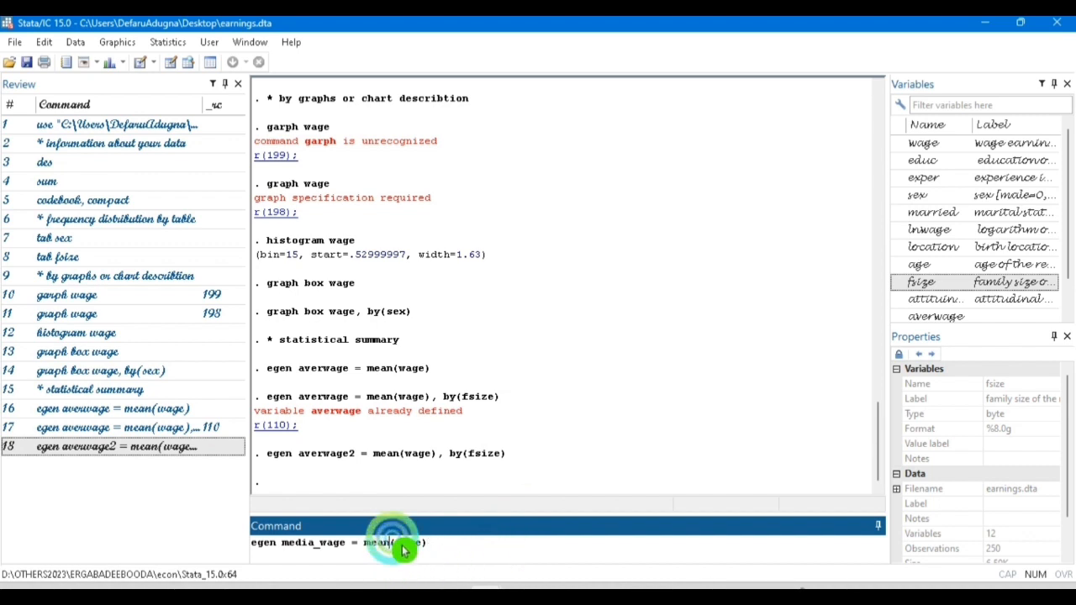
{"action": "key", "text": "BackSpace"}
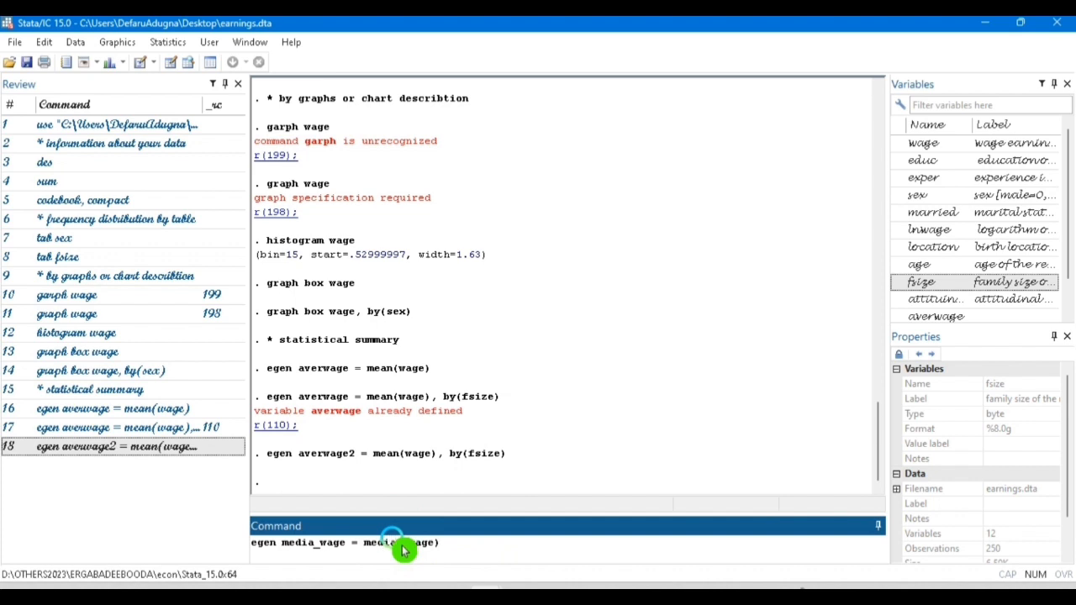
{"action": "key", "text": "Return"}
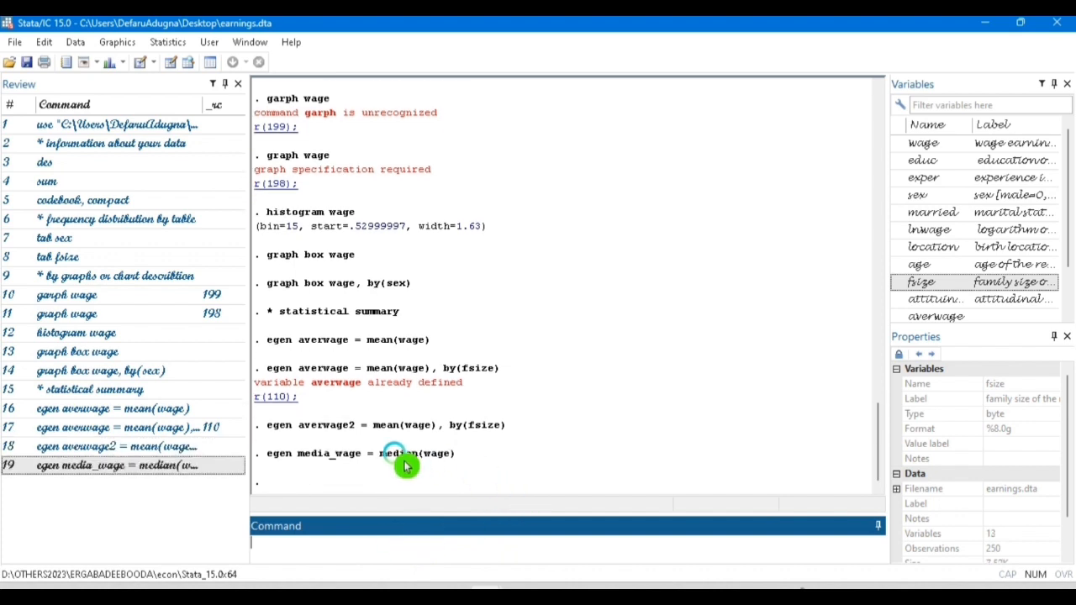
{"action": "left_click", "coordinate": [184, 67]}
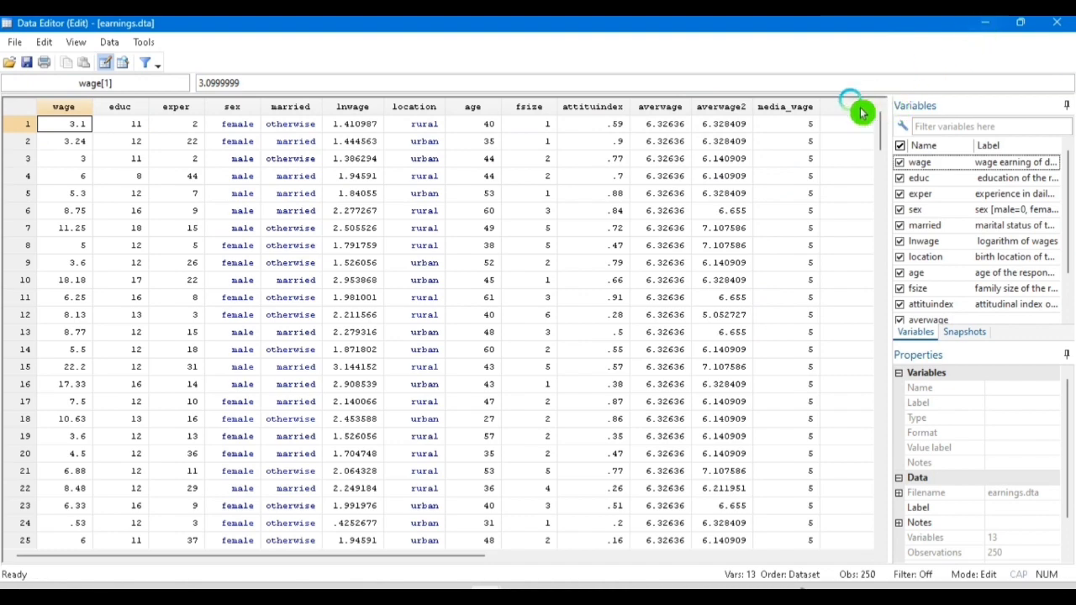
{"action": "left_click", "coordinate": [1000, 25]}
Recall the median command and try running it per location as egen media_wage = median(wage), by(location)
{"action": "left_click", "coordinate": [149, 484]}
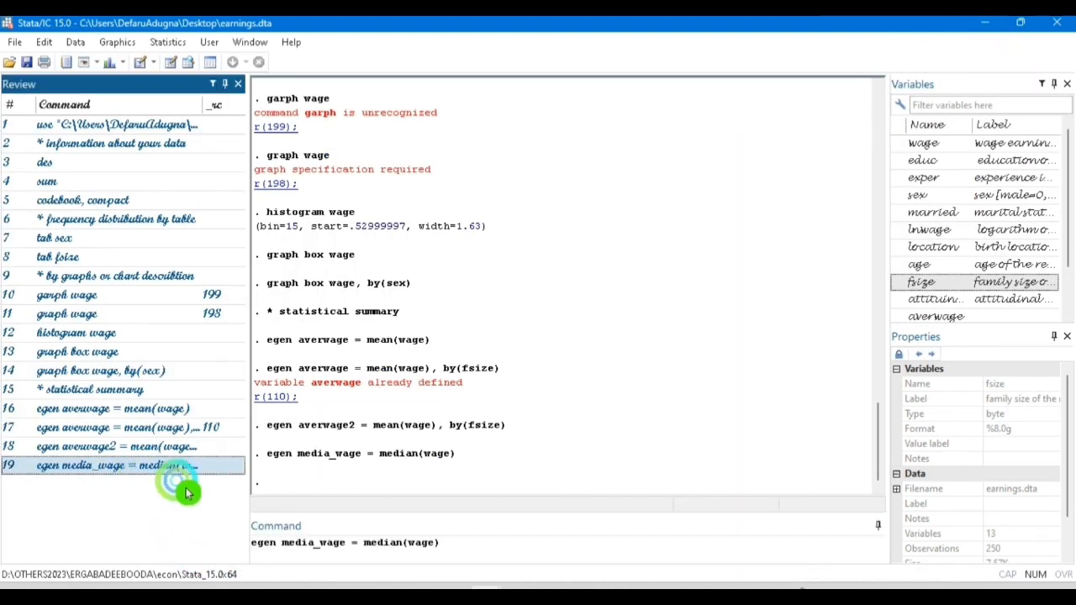
{"action": "left_click", "coordinate": [457, 556]}
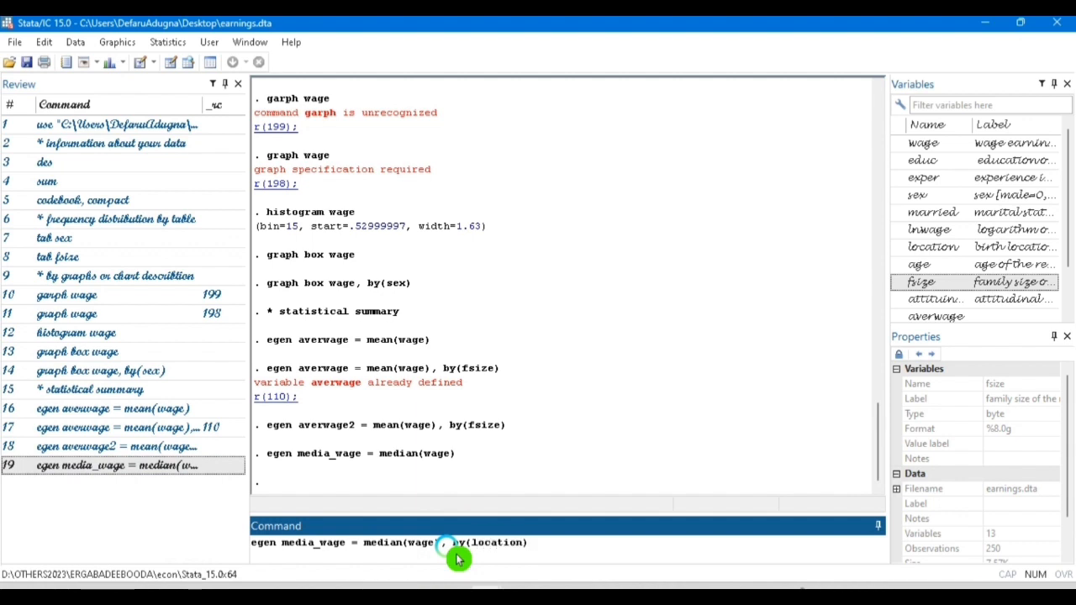
{"action": "key", "text": "Return"}
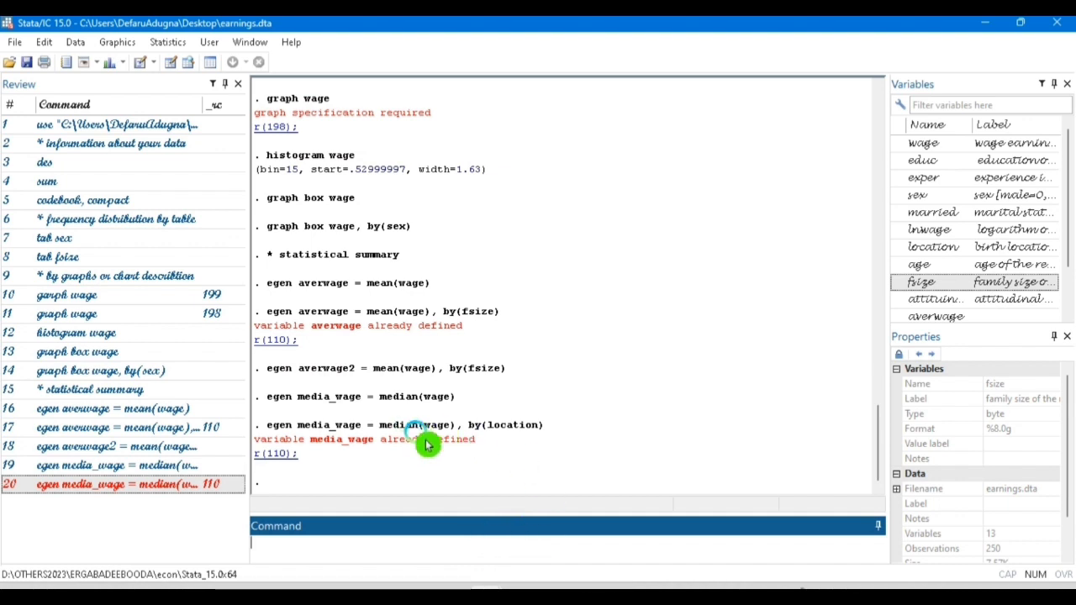
Run the per-location command as egen media_wage2 = median(wage), by(location), and compare media_wage2 with location in the Data Editor
{"action": "left_click", "coordinate": [189, 485]}
{"action": "left_click", "coordinate": [344, 542]}
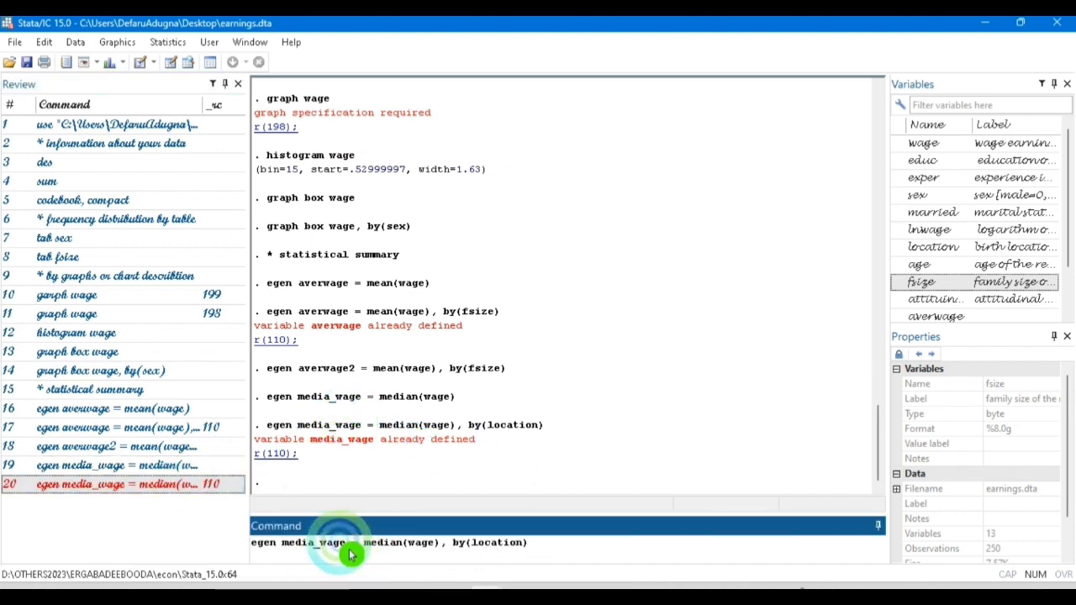
{"action": "type", "text": "2"}
{"action": "key", "text": "Return"}
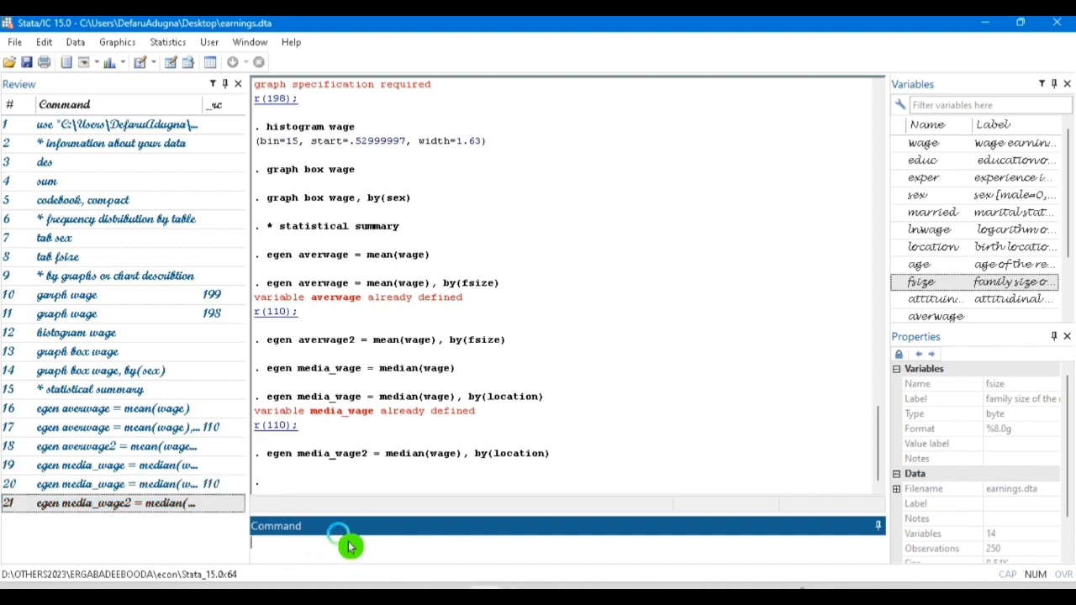
{"action": "left_click", "coordinate": [172, 62]}
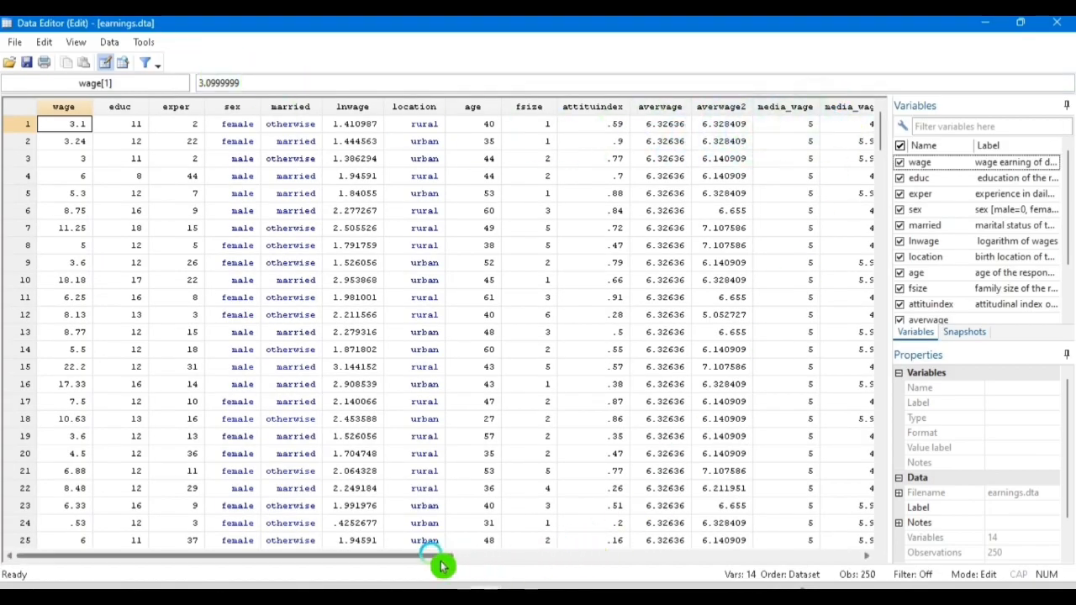
{"action": "left_click_drag", "start_coordinate": [442, 565], "coordinate": [547, 560]}
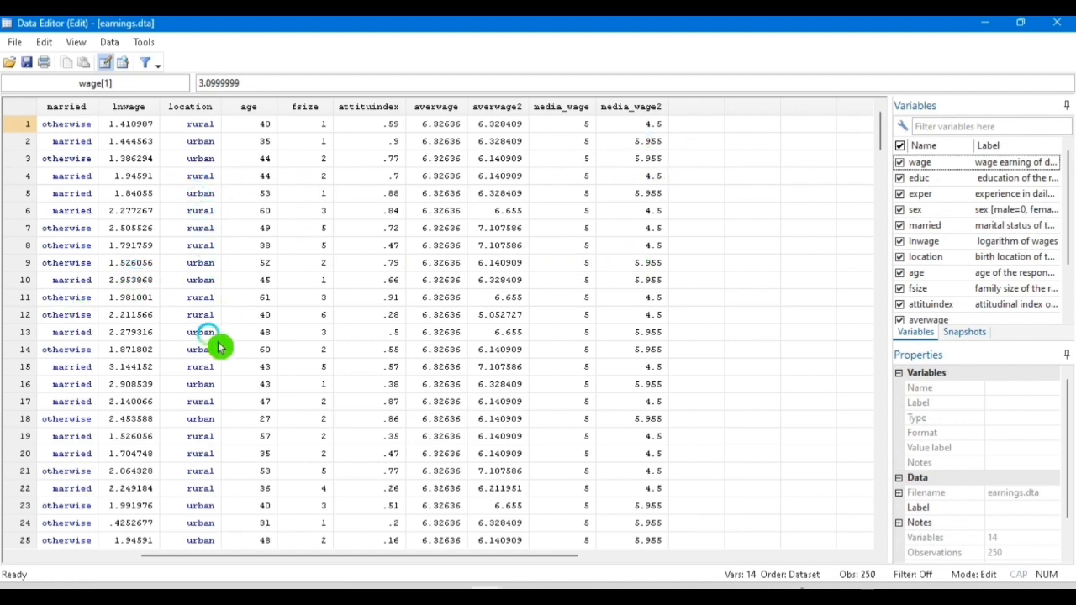
{"action": "left_click", "coordinate": [990, 26]}
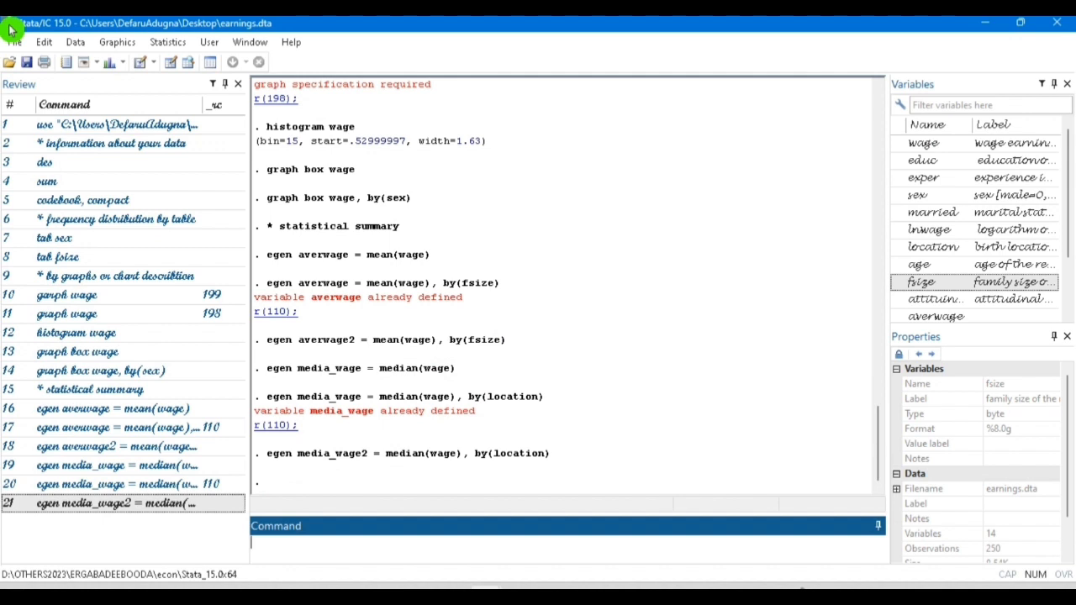
Recall the media_wage2 command and rename its new variable to mode_wage2
{"action": "left_click", "coordinate": [199, 509]}
{"action": "left_click", "coordinate": [348, 541]}
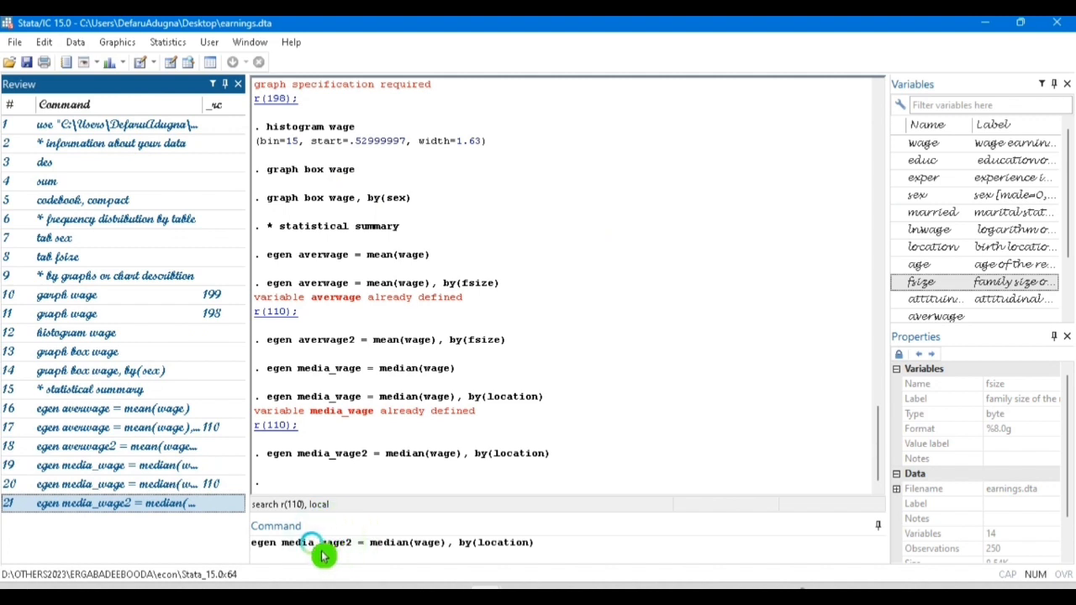
{"action": "left_click", "coordinate": [319, 547]}
{"action": "key", "text": "BackSpace"}
{"action": "key", "text": "BackSpace"}
{"action": "key", "text": "BackSpace"}
{"action": "key", "text": "BackSpace"}
{"action": "key", "text": "BackSpace"}
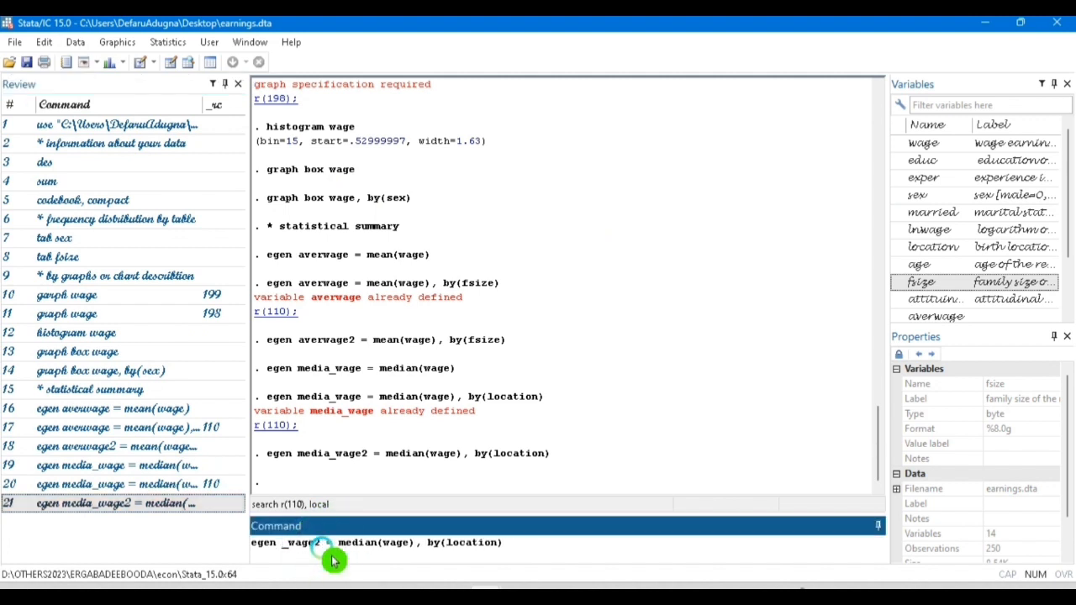
{"action": "type", "text": "mode"}
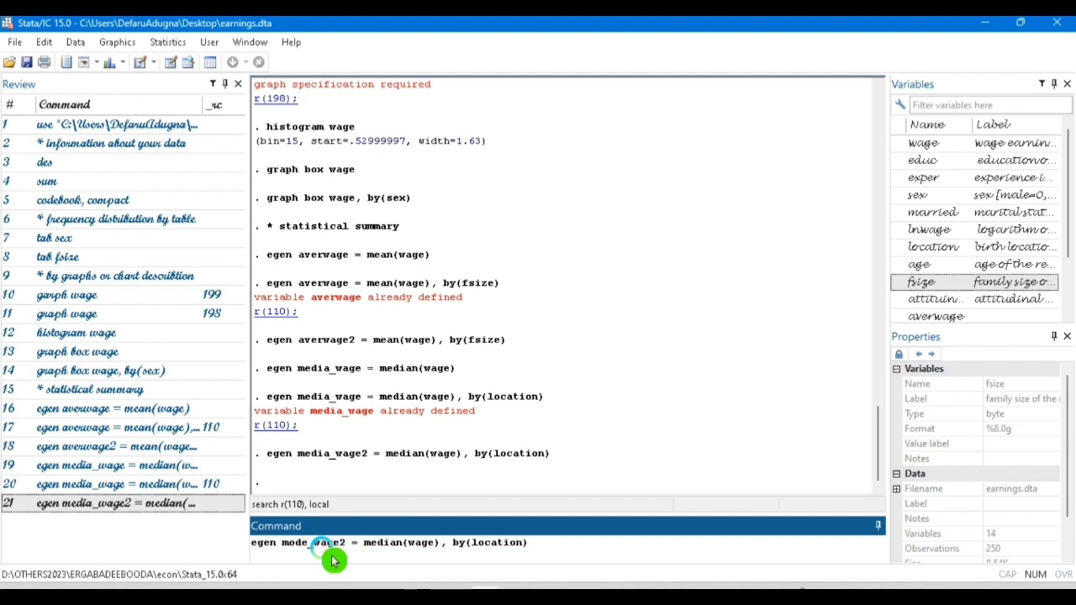
Change the function to mode, remove the by(location) option, and run egen mode_wage2 = mode(wage)
{"action": "left_click", "coordinate": [412, 550]}
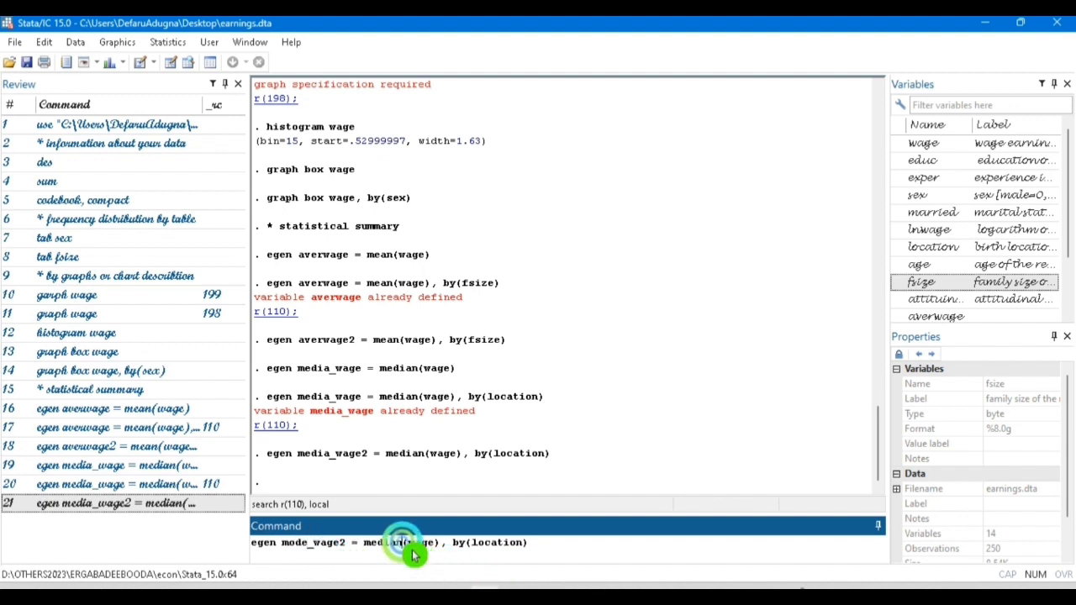
{"action": "key", "text": "BackSpace"}
{"action": "key", "text": "BackSpace"}
{"action": "key", "text": "BackSpace"}
{"action": "key", "text": "BackSpace"}
{"action": "key", "text": "BackSpace"}
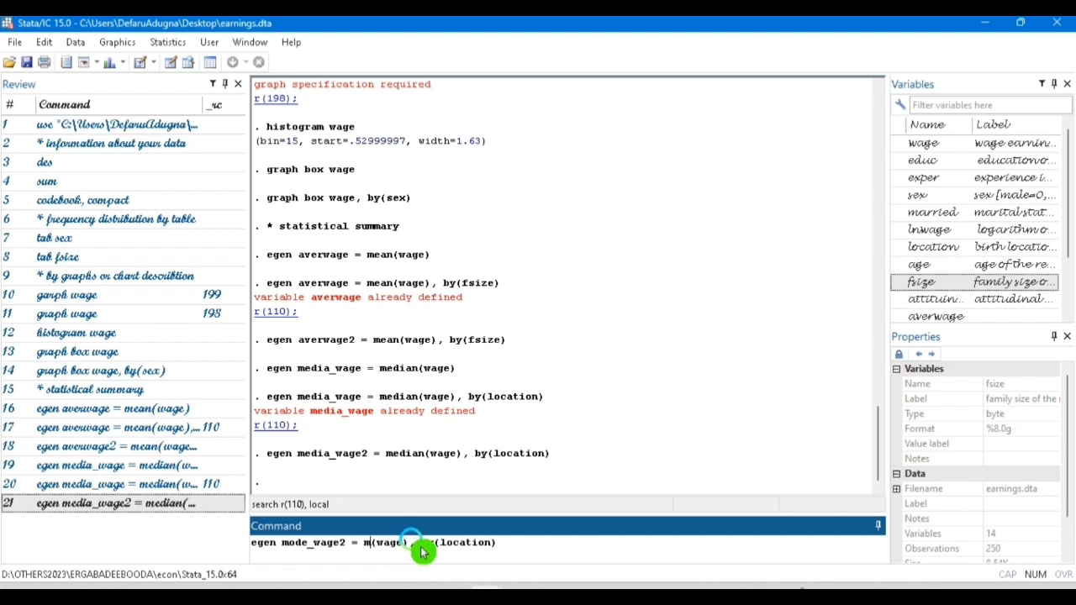
{"action": "key", "text": "BackSpace"}
{"action": "type", "text": "mode"}
{"action": "left_click", "coordinate": [549, 557]}
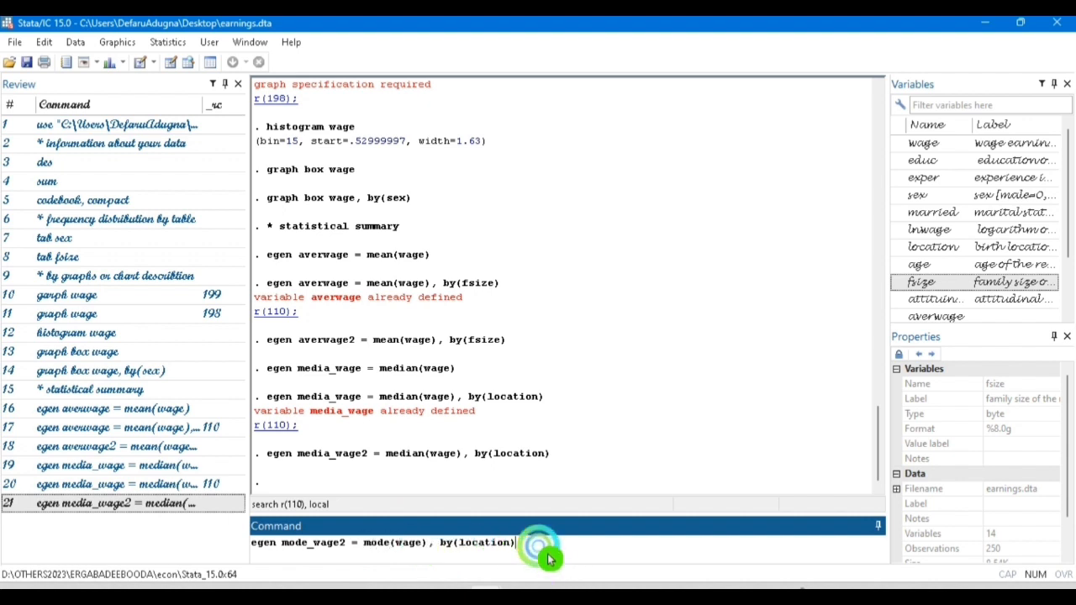
{"action": "key", "text": "BackSpace"}
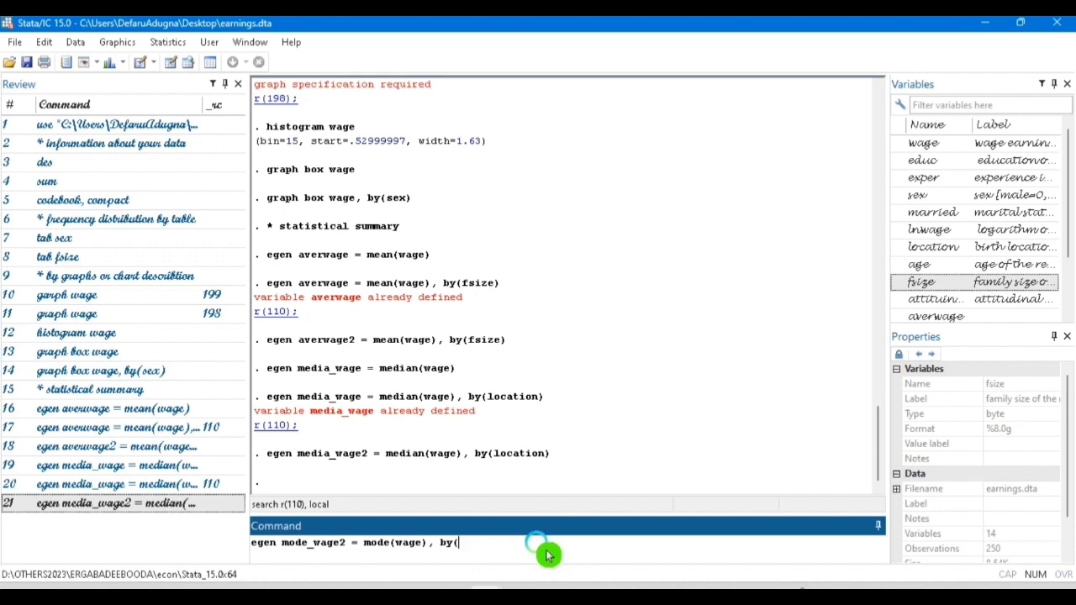
{"action": "key", "text": "Return"}
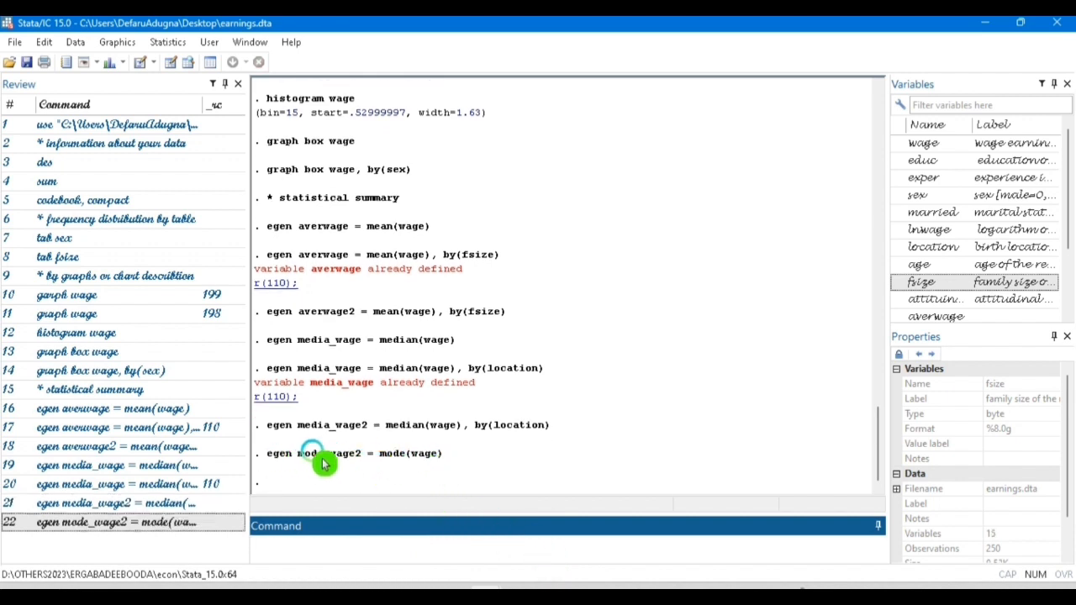
Inspect the mode_wage2 column in the Data Editor and return to the command line
{"action": "left_click", "coordinate": [188, 64]}
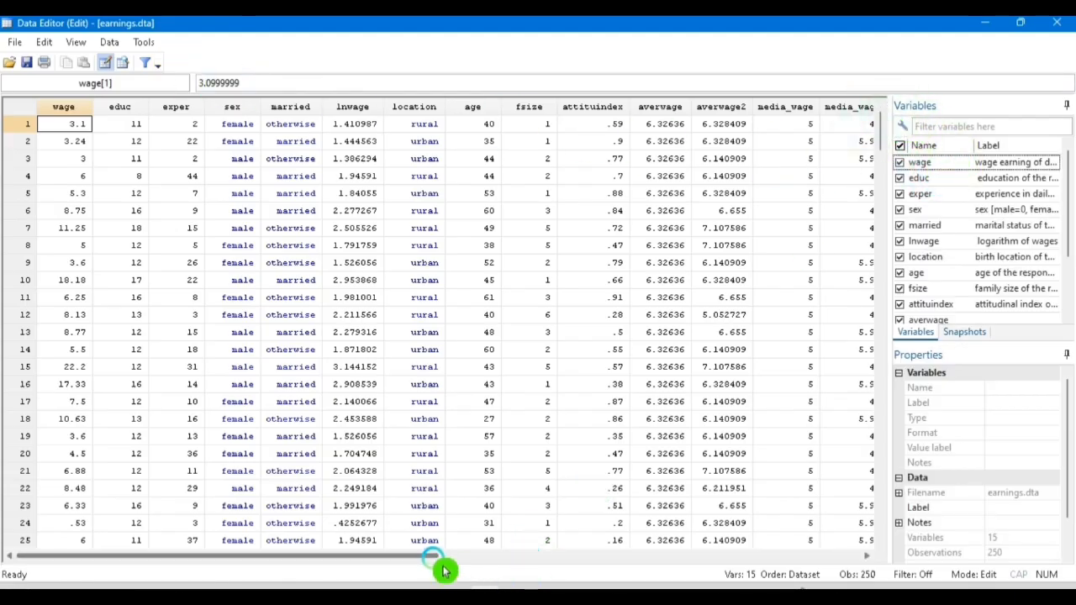
{"action": "left_click_drag", "start_coordinate": [441, 557], "coordinate": [648, 312]}
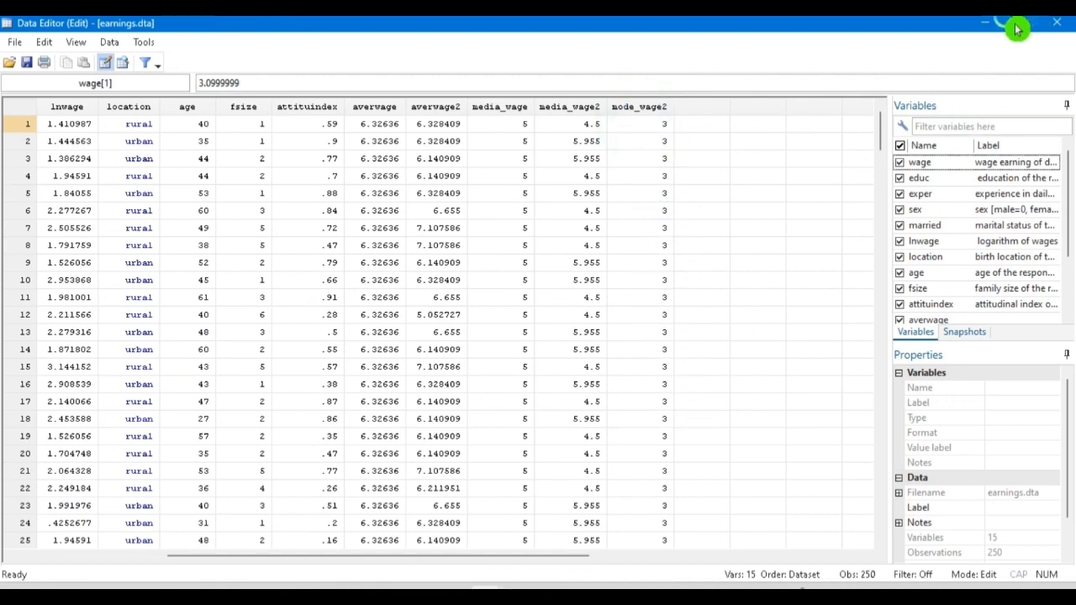
{"action": "left_click", "coordinate": [987, 23]}
{"action": "left_click", "coordinate": [290, 531]}
{"action": "left_click", "coordinate": [264, 544]}
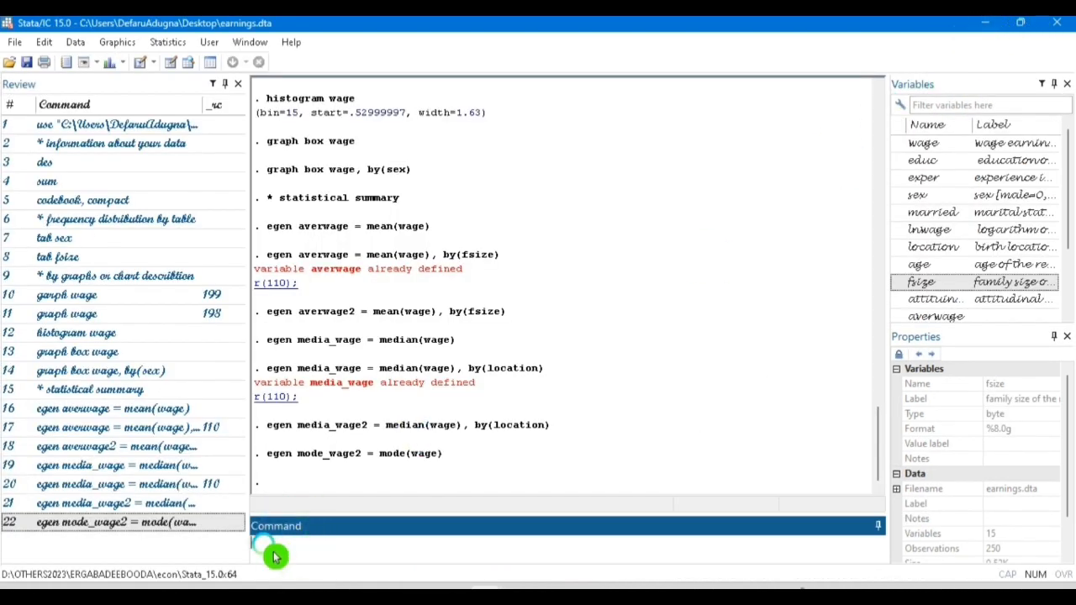
Try to generate the standard deviation of wage with the command egen std wage = sd(wage)
{"action": "left_click", "coordinate": [274, 555]}
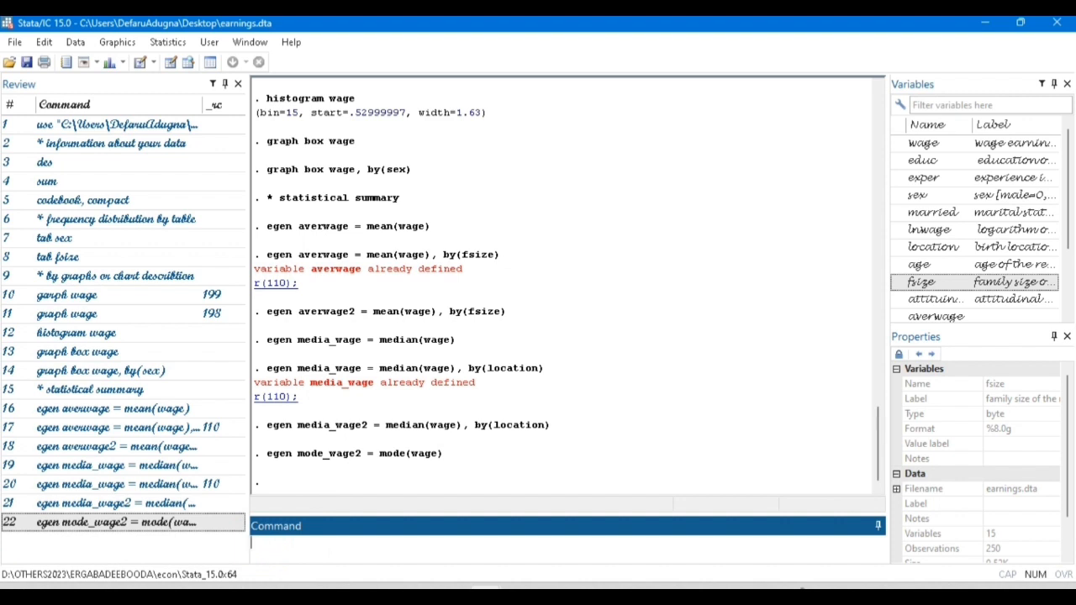
{"action": "left_click", "coordinate": [266, 551]}
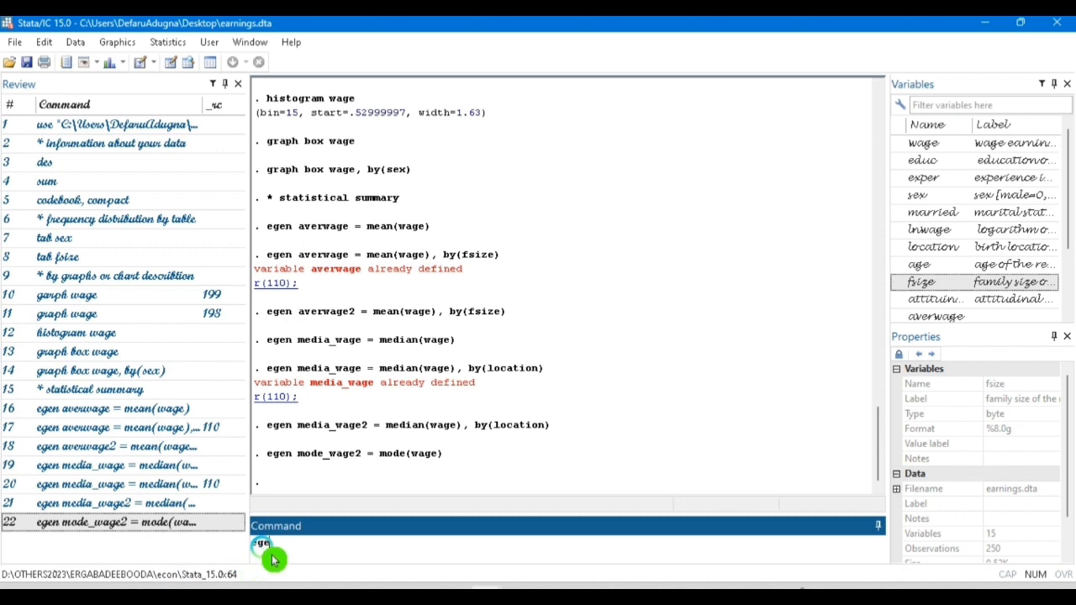
{"action": "type", "text": "egen std wage = sd(wage"}
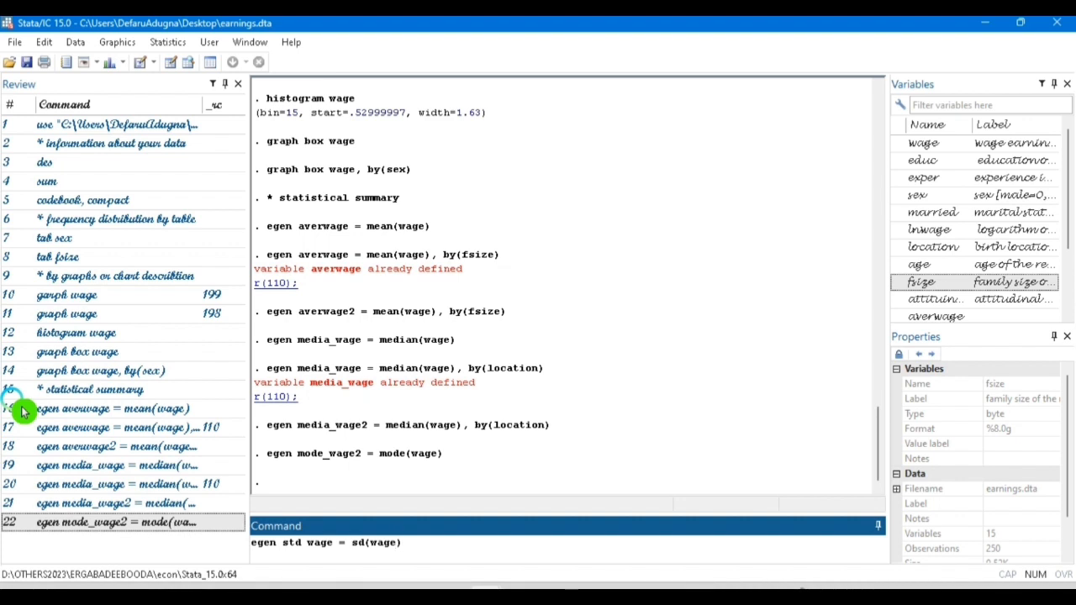
{"action": "key", "text": "Return"}
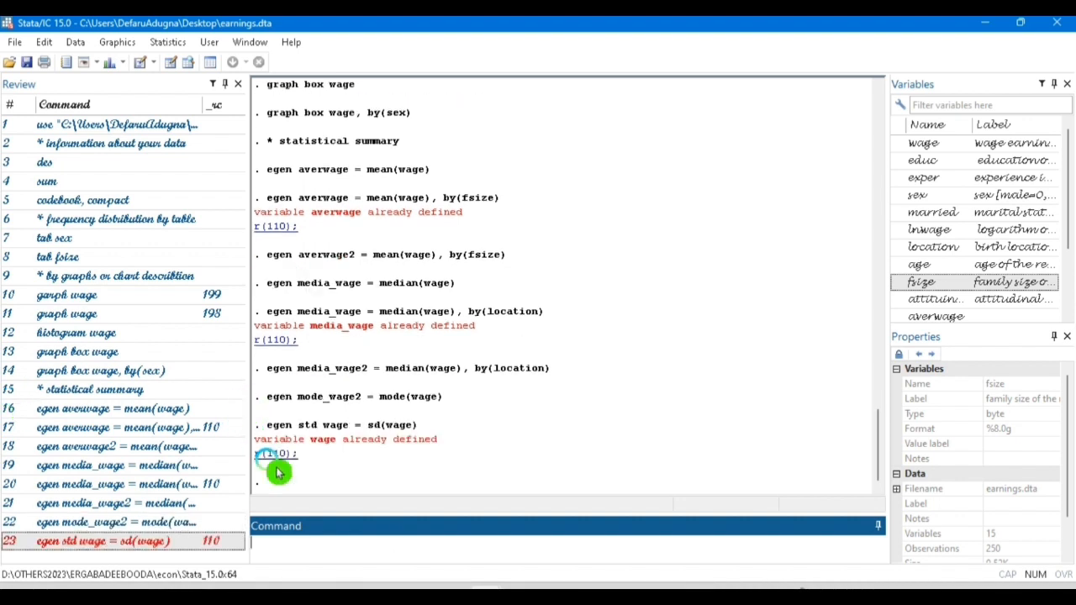
Recall the standard deviation command, correct its new variable name to std_wage, and run egen std_wage = sd(wage)
{"action": "left_click", "coordinate": [147, 540]}
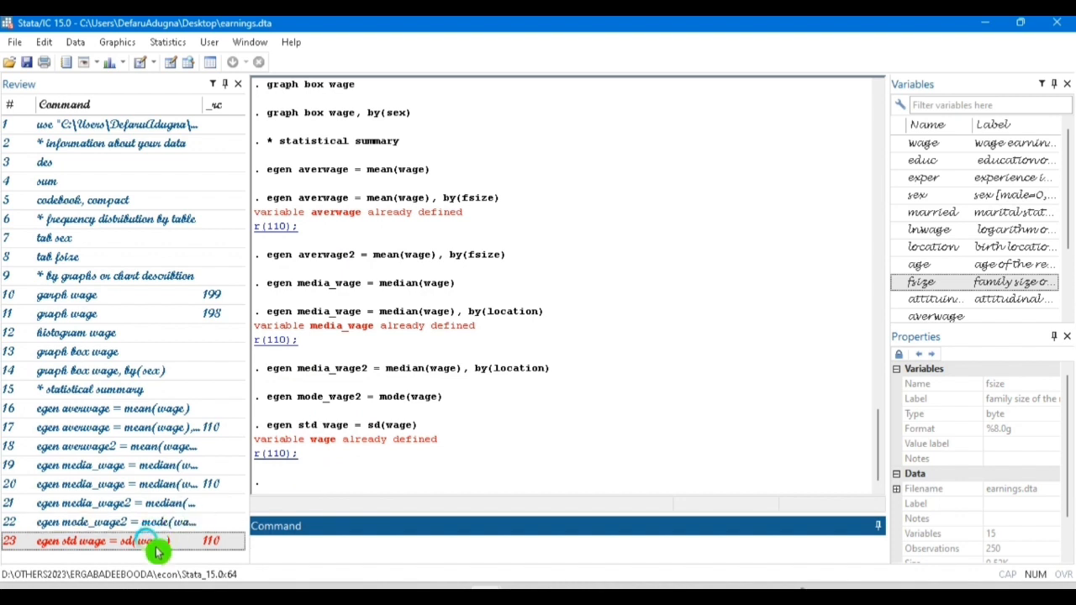
{"action": "left_click", "coordinate": [319, 546]}
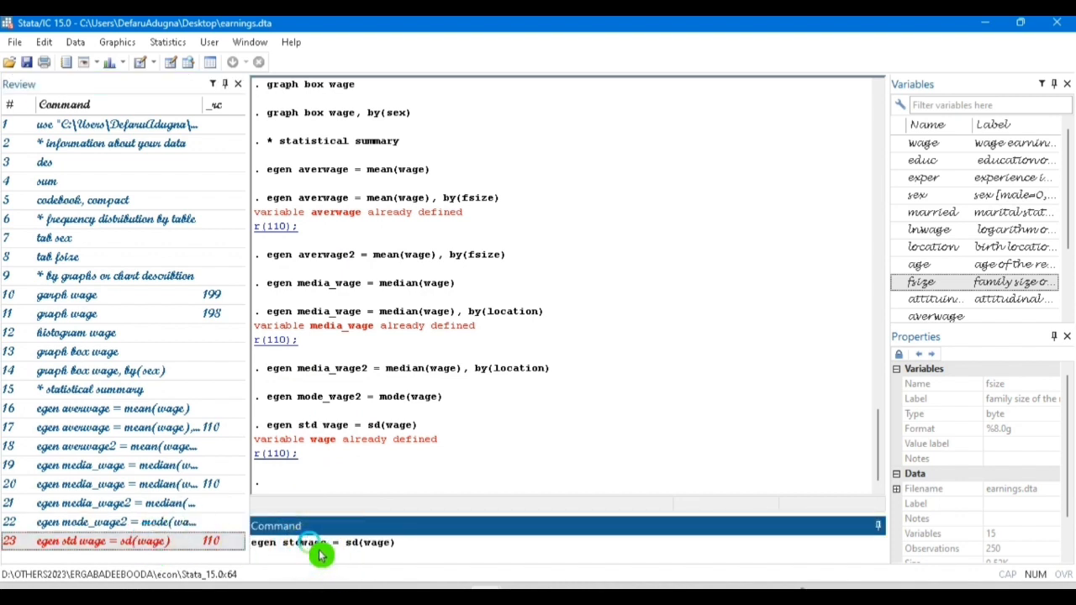
{"action": "key", "text": "Return"}
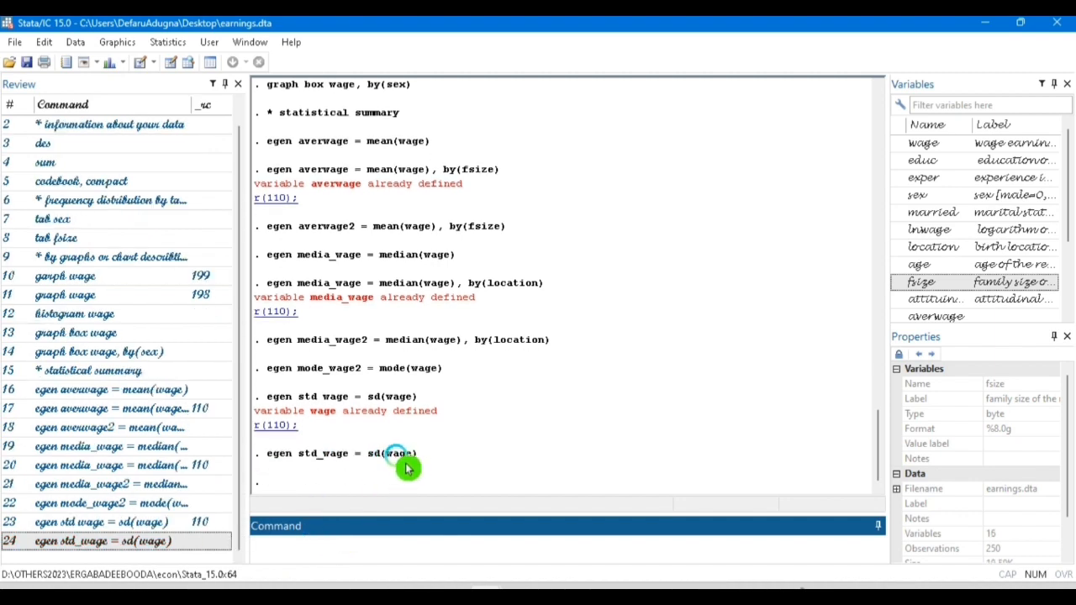
Inspect the std_wage column in the Data Editor, then return to the main window and review the earlier results
{"action": "left_click", "coordinate": [169, 62]}
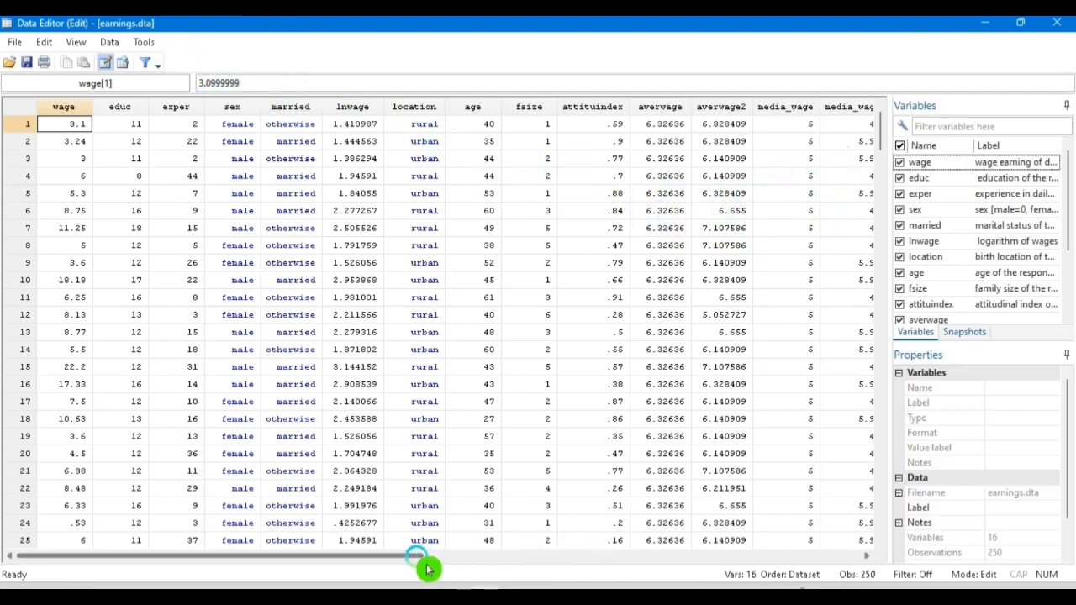
{"action": "left_click_drag", "start_coordinate": [423, 557], "coordinate": [601, 565]}
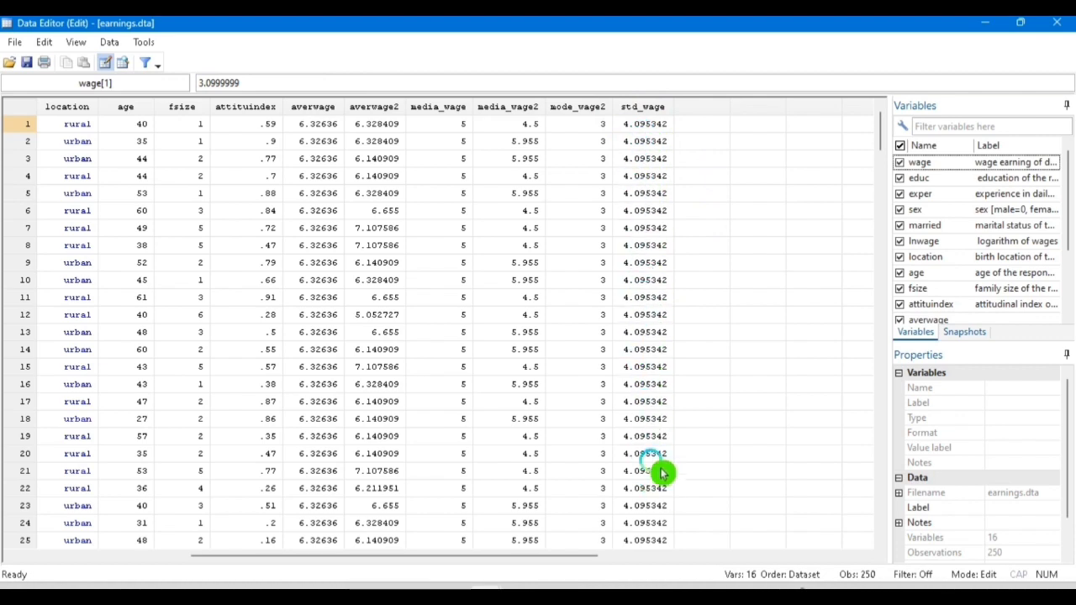
{"action": "left_click", "coordinate": [984, 23]}
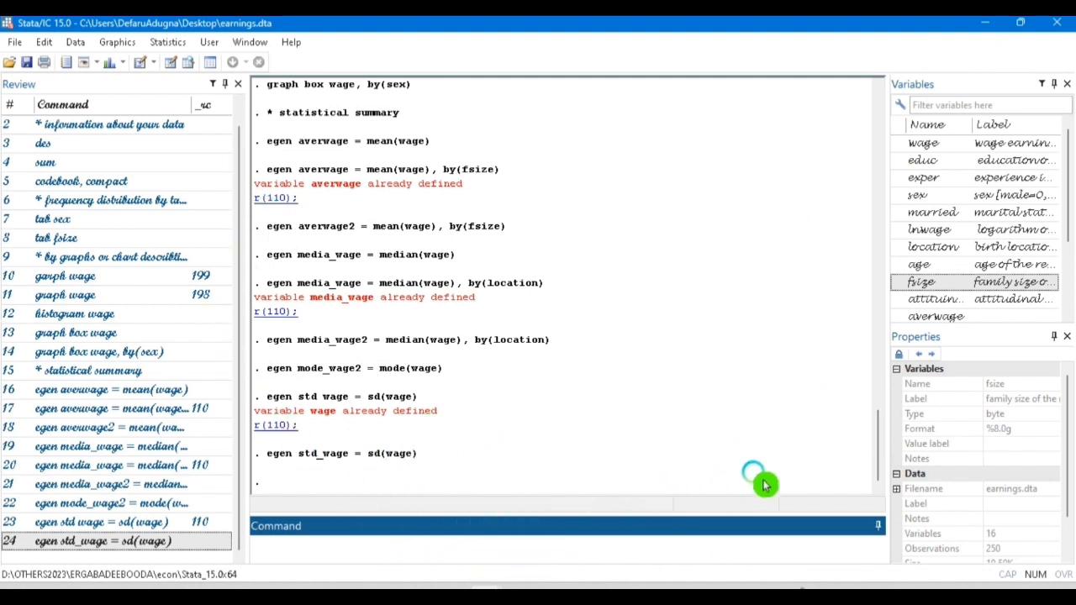
{"action": "left_click_drag", "start_coordinate": [884, 458], "coordinate": [854, 201]}
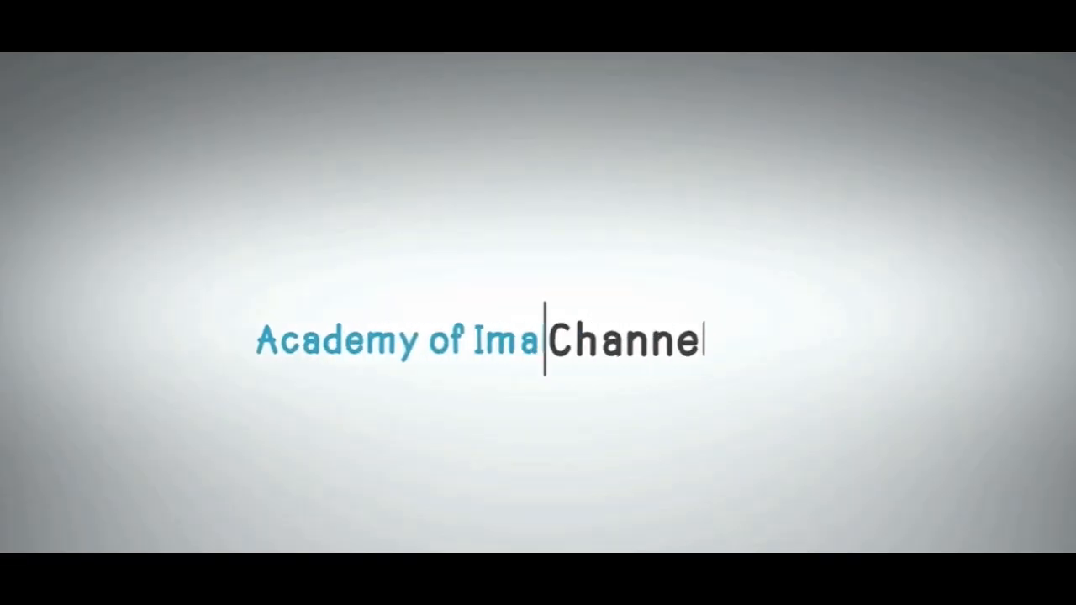